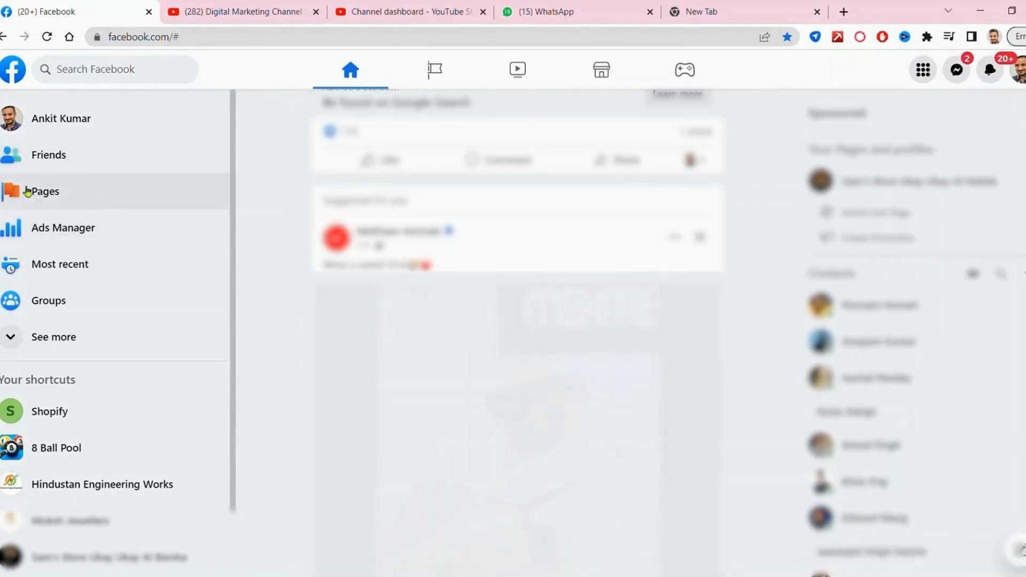
Open the Page settings of the Shopify Page from the full list of managed Pages
click(65, 201)
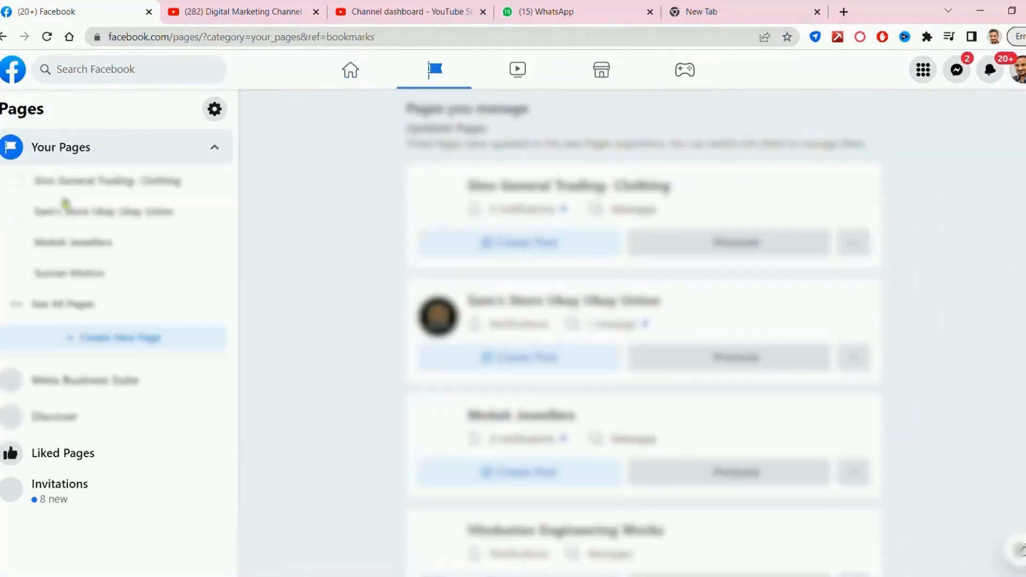
click(80, 303)
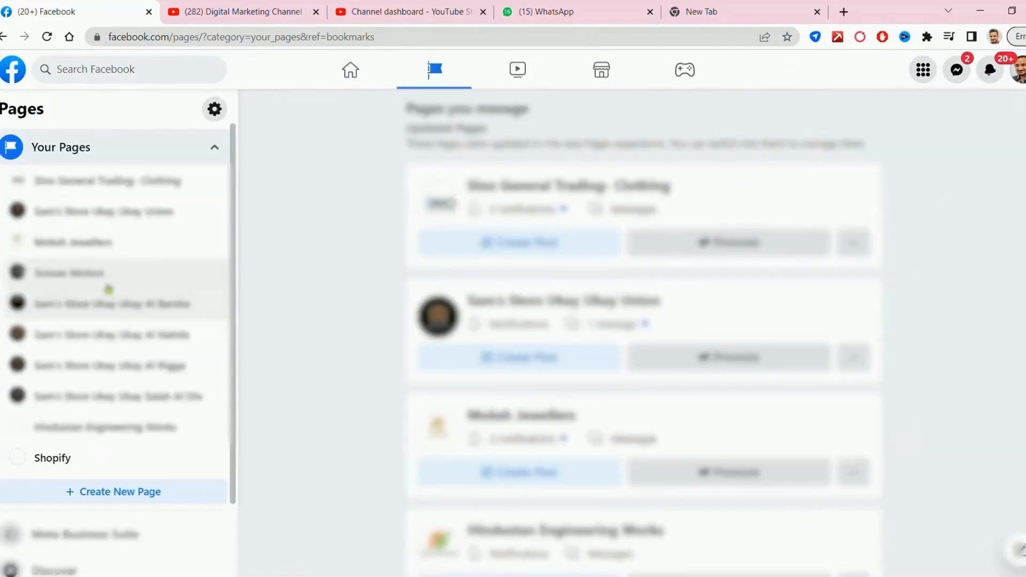
scroll(118, 273, down, 2)
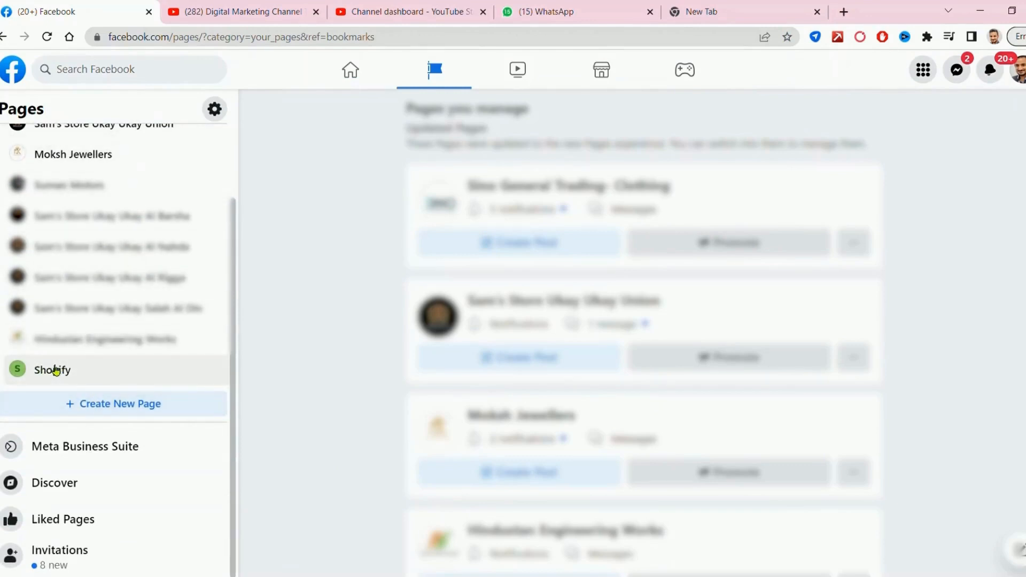
click(56, 371)
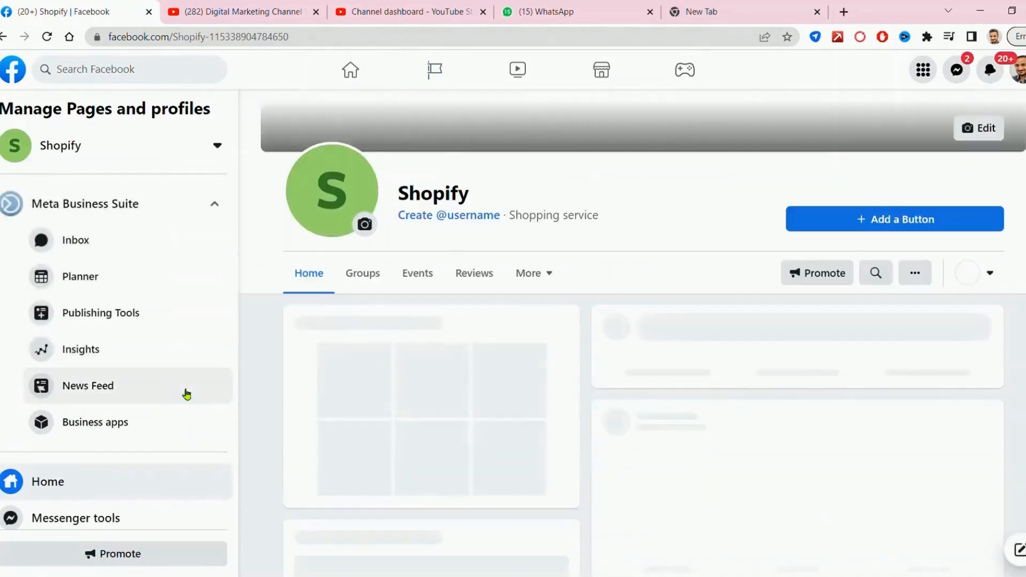
scroll(101, 316, down, 5)
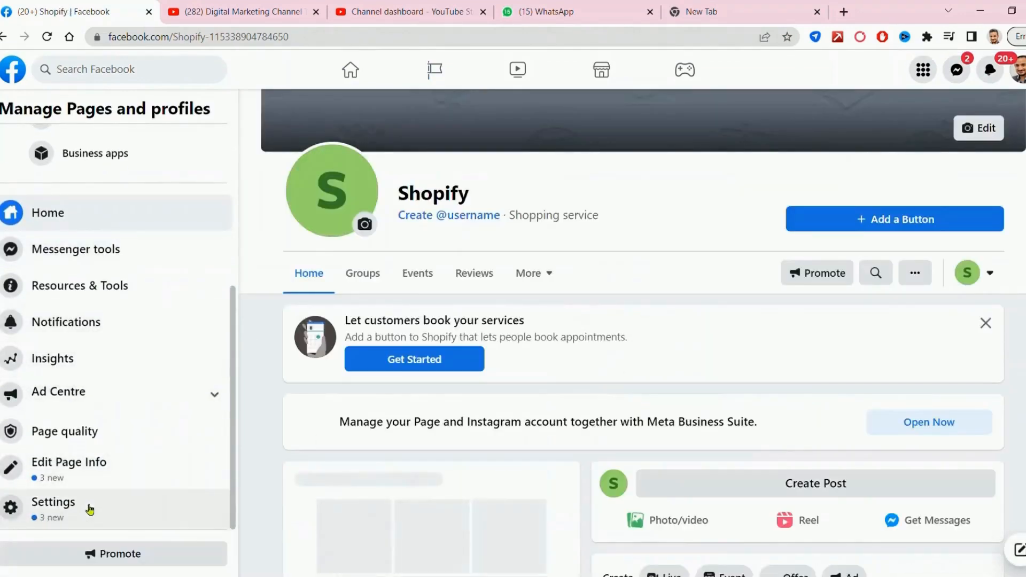
click(90, 509)
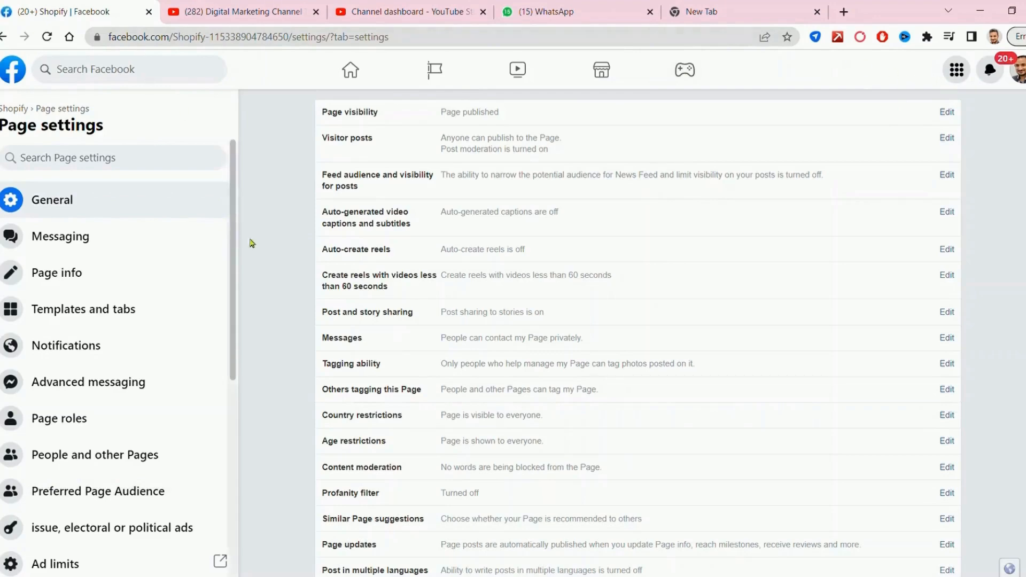
Look through the general Page settings and examine the Page visibility options without changing them
scroll(287, 335, down, 5)
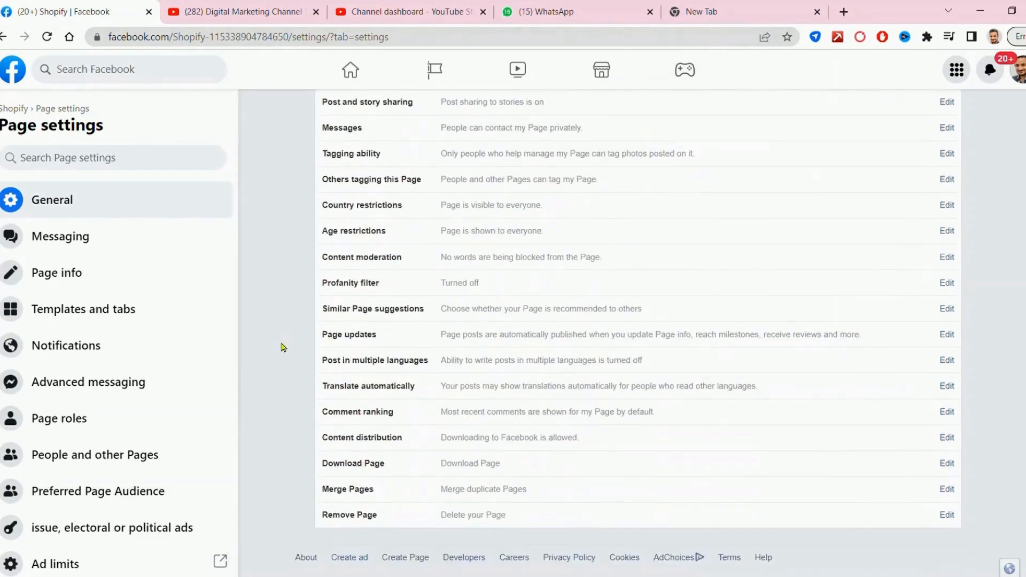
scroll(291, 367, up, 3)
scroll(291, 367, up, 2)
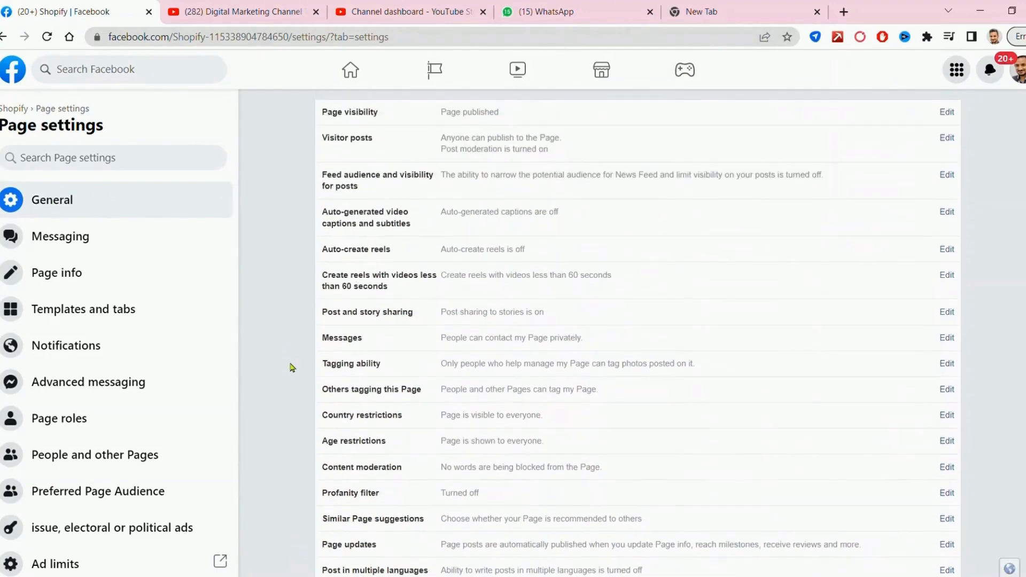
click(946, 113)
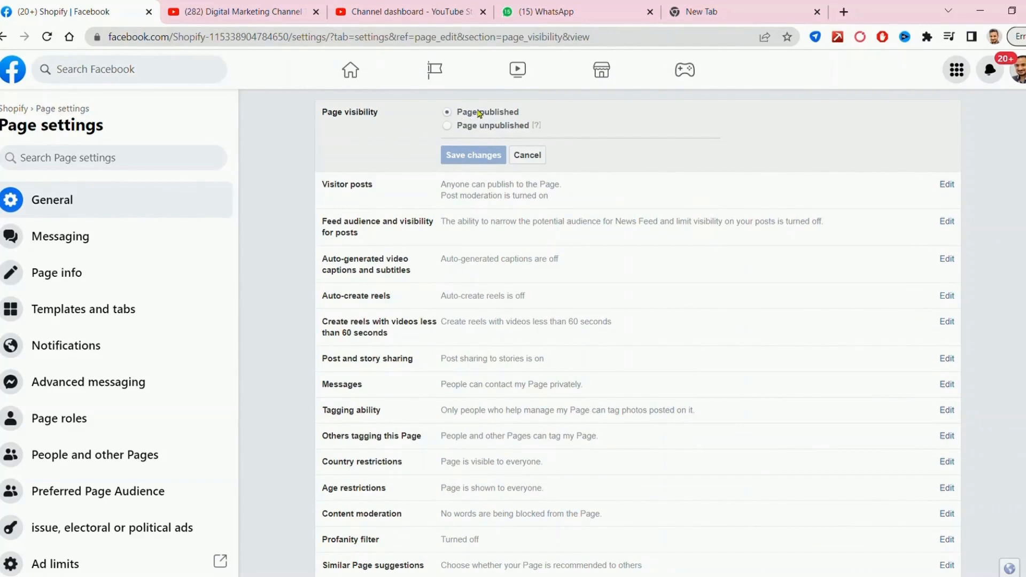
click(531, 156)
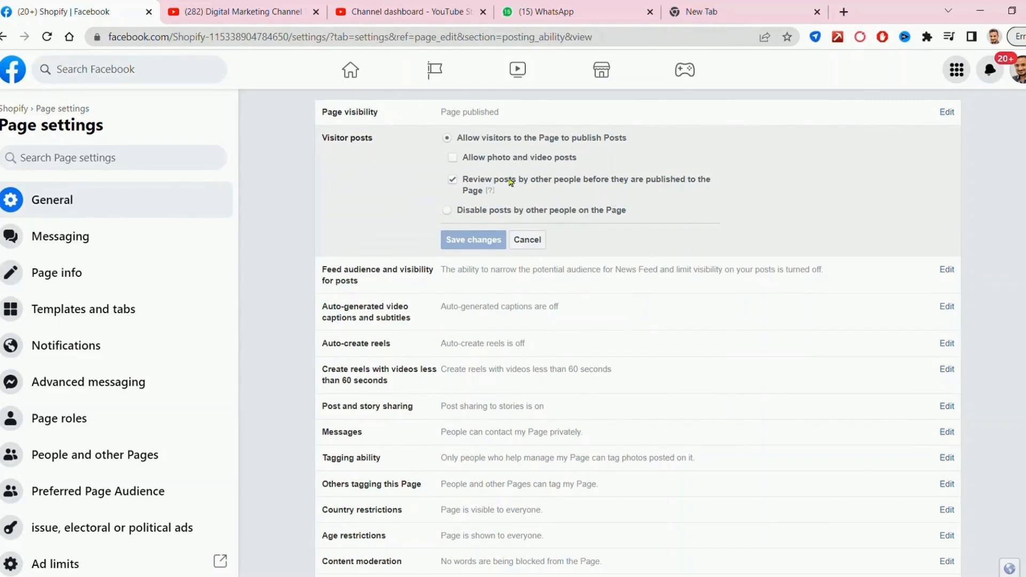
Try switching the review of other people's posts before publication off and on, and cancel the Visitor posts edit
click(454, 182)
click(454, 181)
click(527, 239)
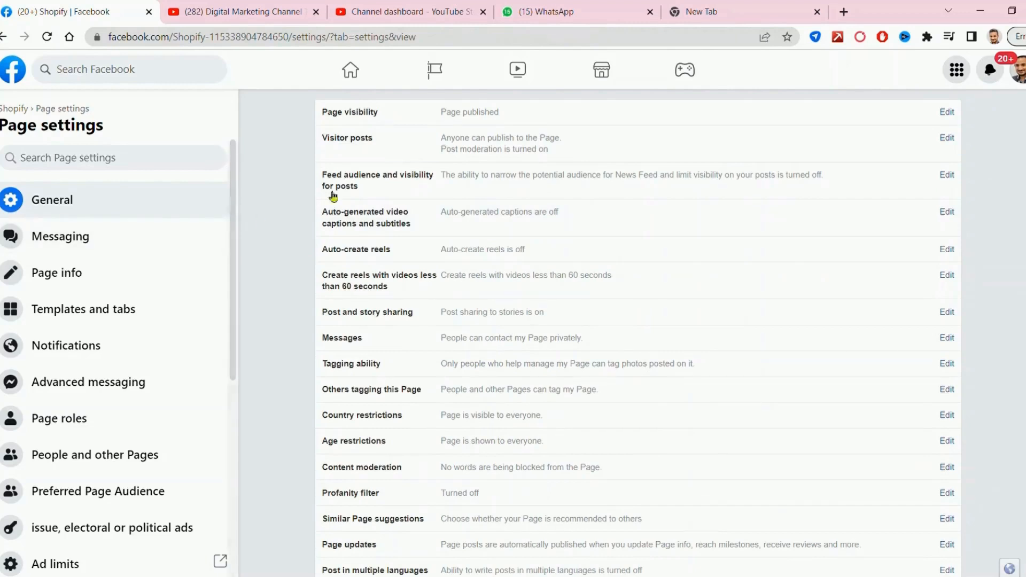
Allow News Feed audience selection and post visibility options for the Page and save the change
click(523, 186)
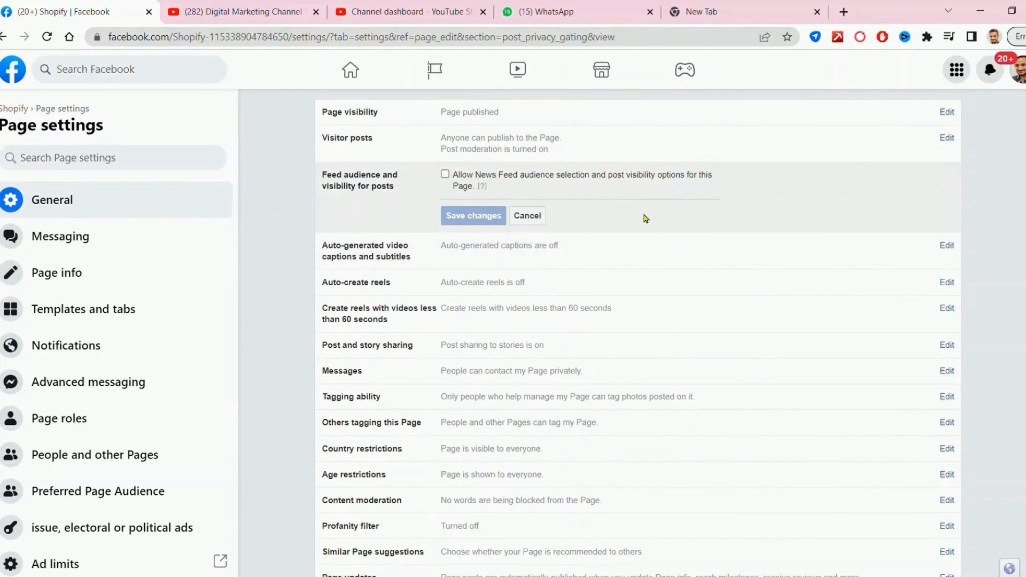
click(445, 174)
click(473, 215)
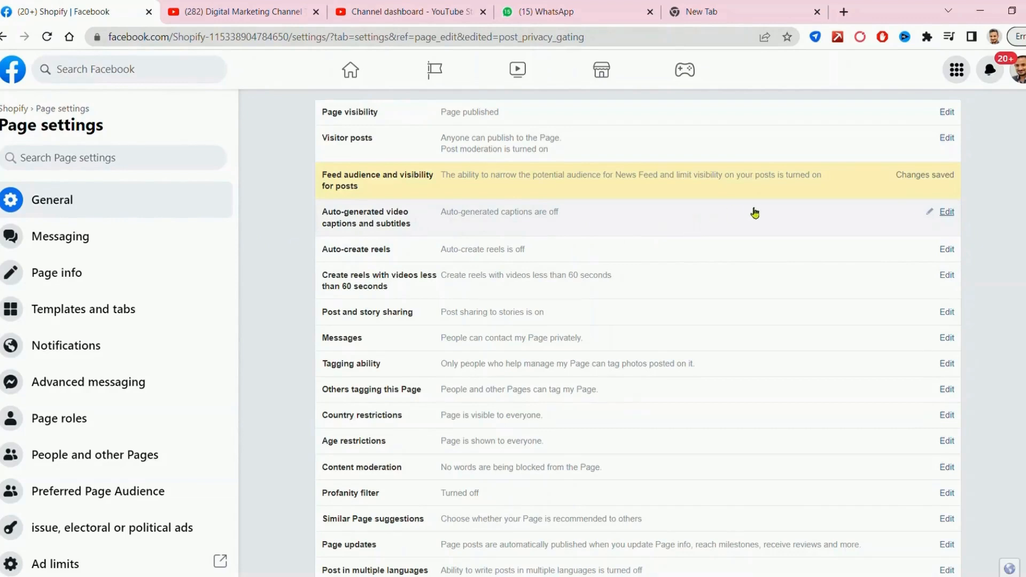
Examine the options for auto-generated video captions and subtitles, leaving them as they are
click(954, 214)
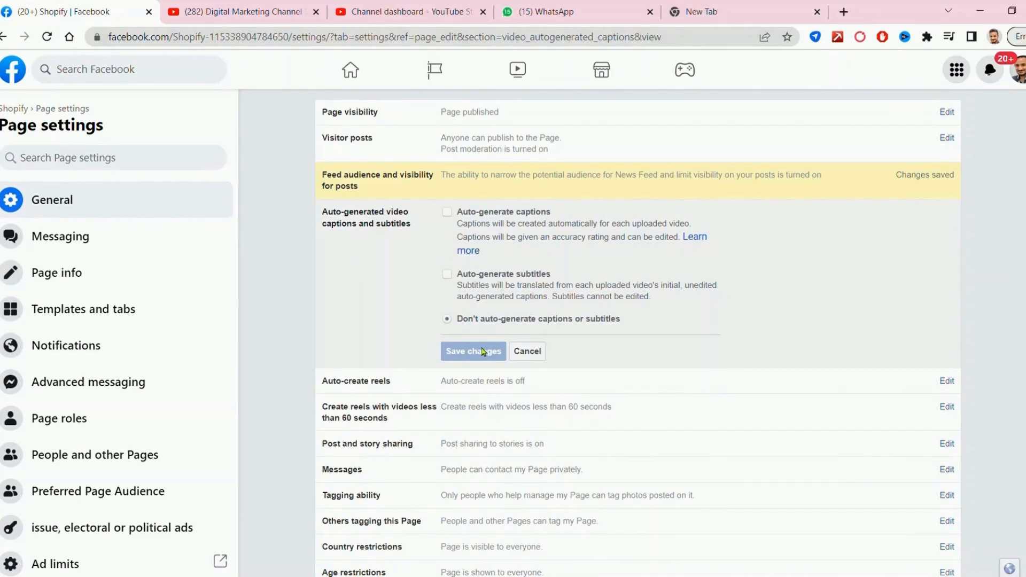
click(530, 355)
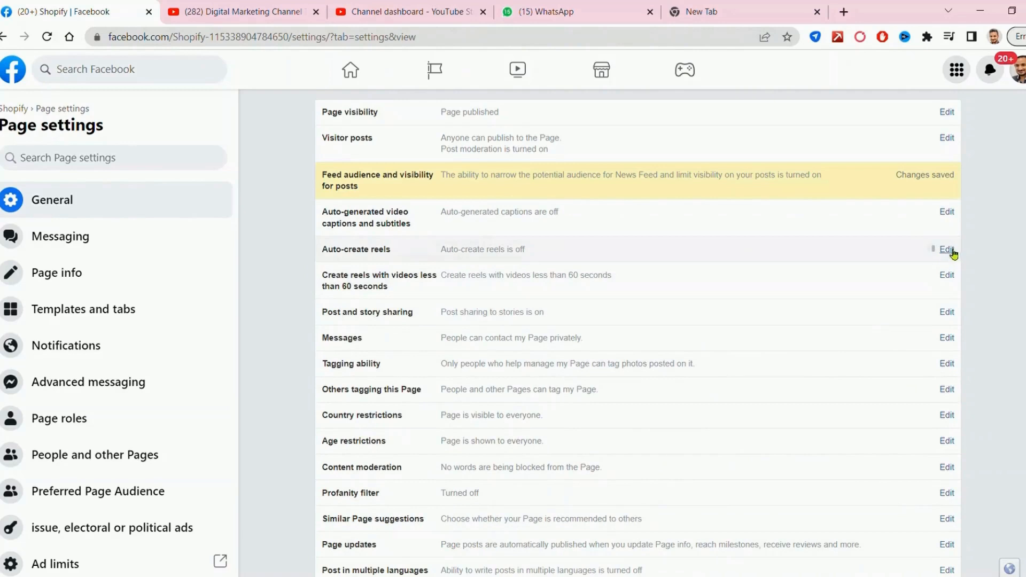
Turn on Auto-create reels for the Page and save the change
click(947, 250)
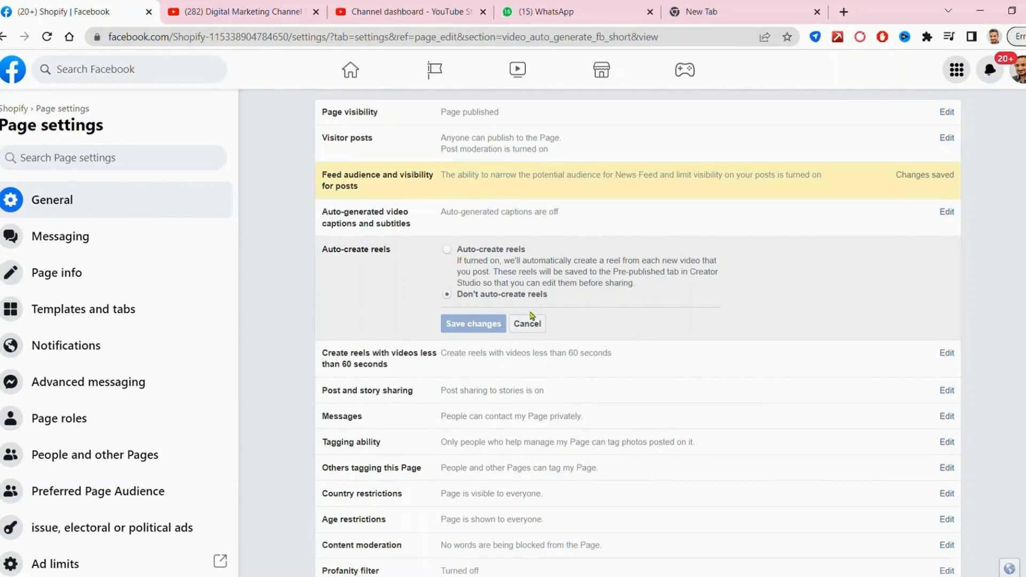
click(447, 249)
click(475, 328)
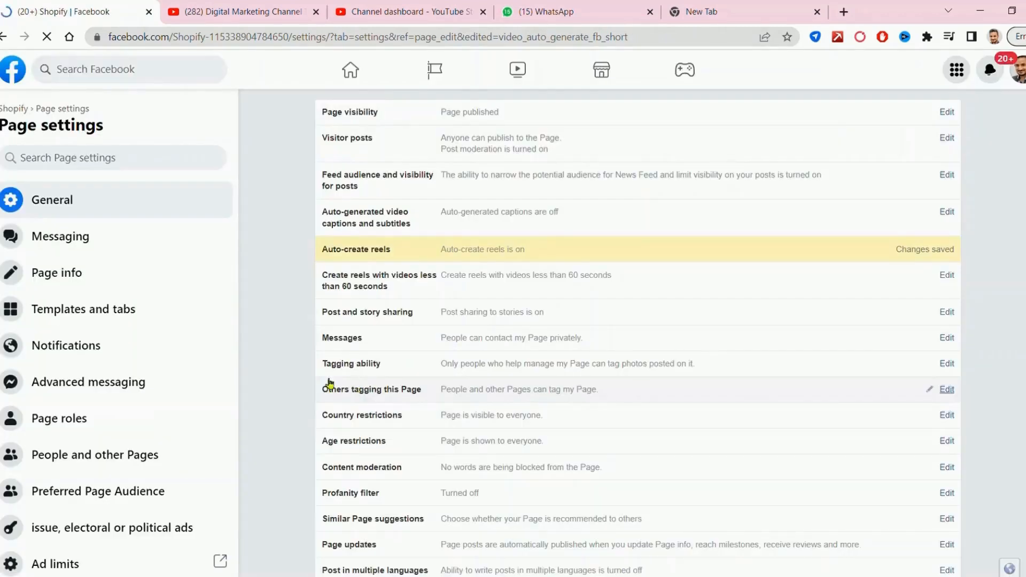
Examine the options for creating reels with videos under 60 seconds and for post and story sharing, without changing them
scroll(290, 387, down, 1)
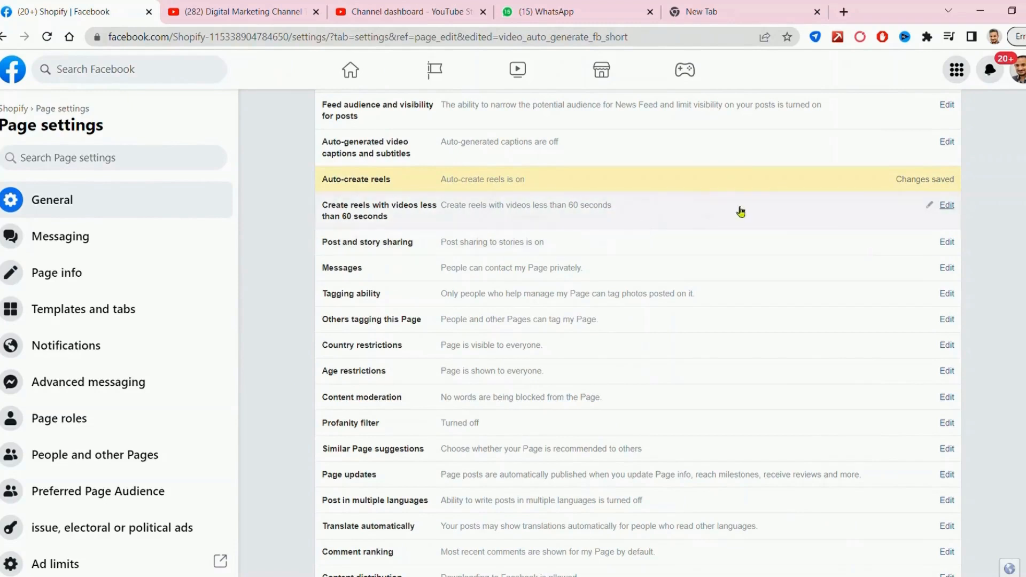
click(948, 206)
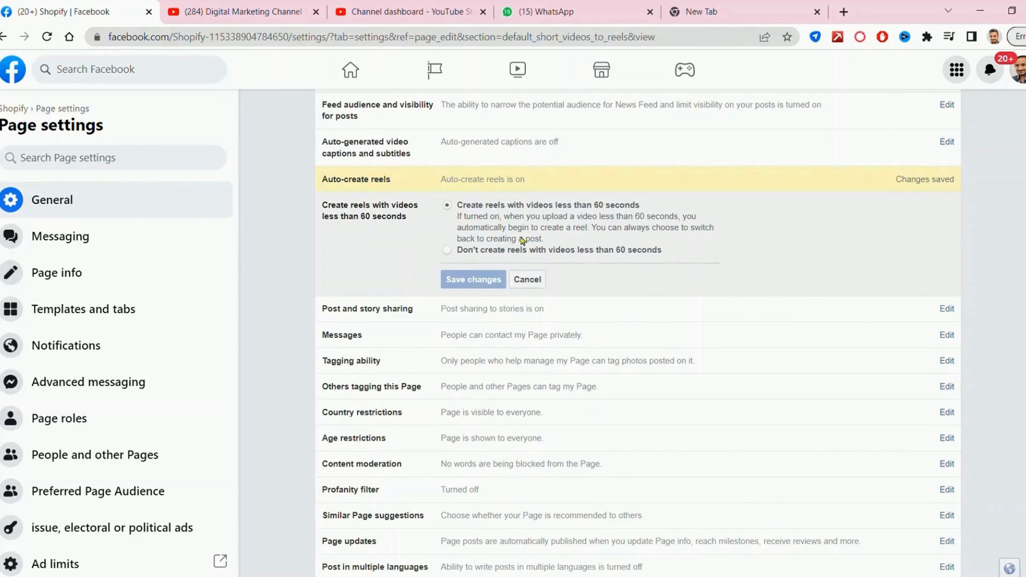
click(536, 282)
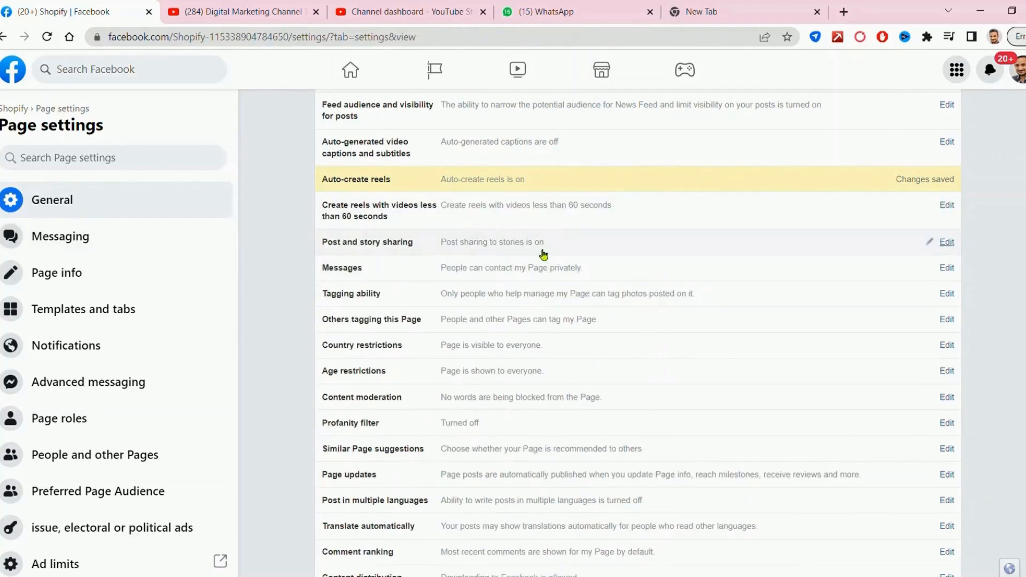
click(946, 243)
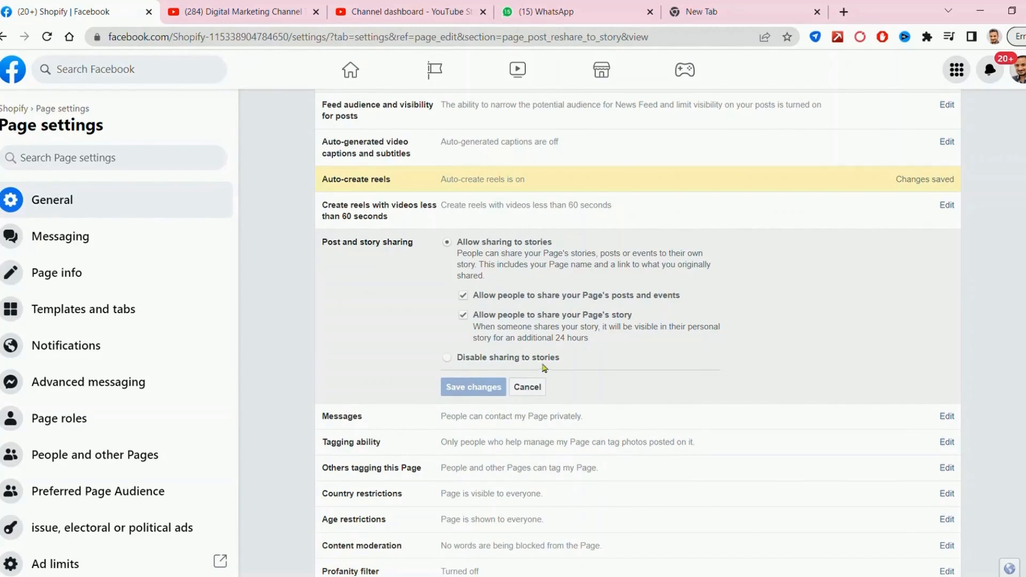
click(534, 388)
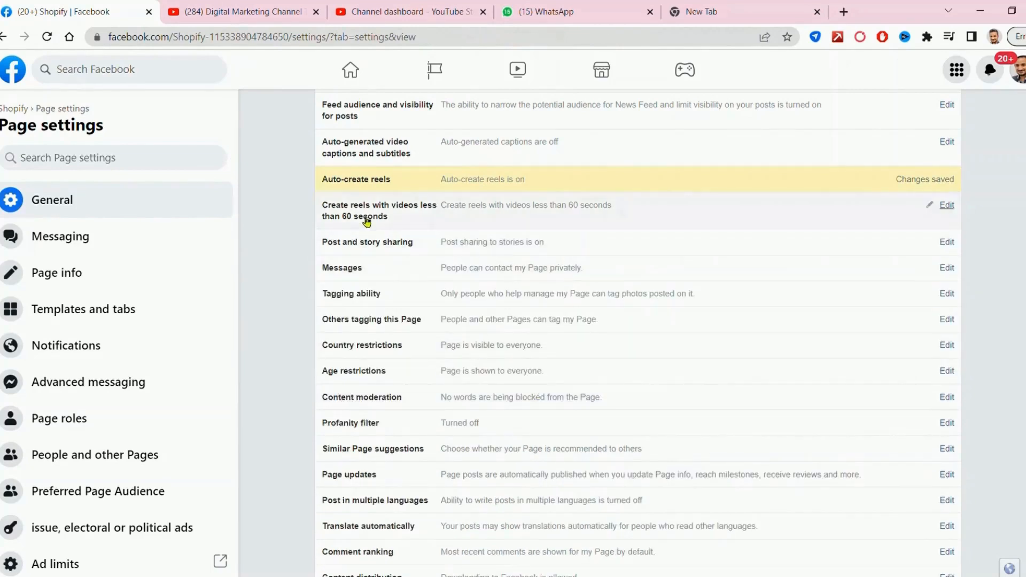
Examine the Messages option that lets people contact the Page privately, without changing it
scroll(417, 315, down, 1)
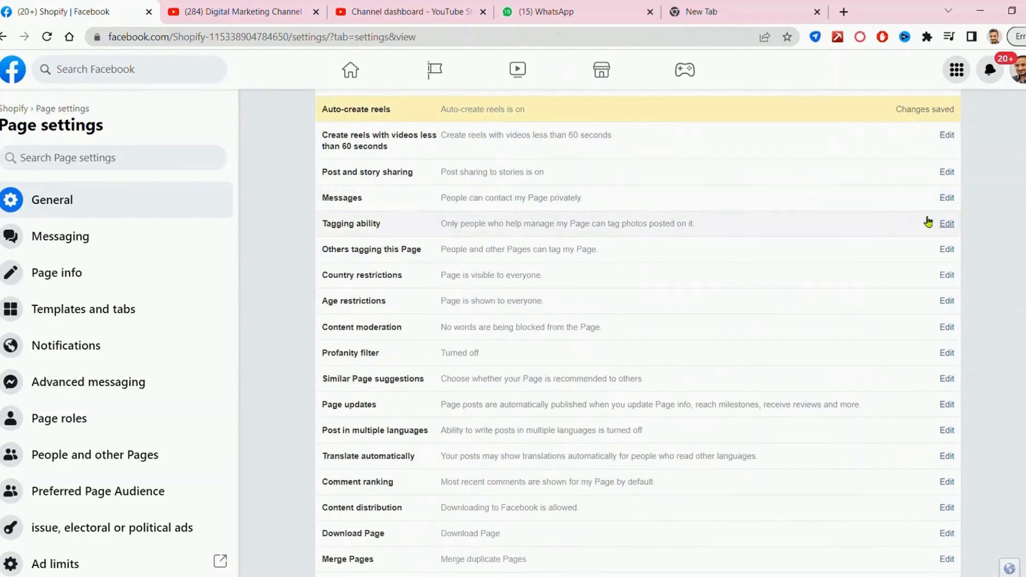
click(948, 204)
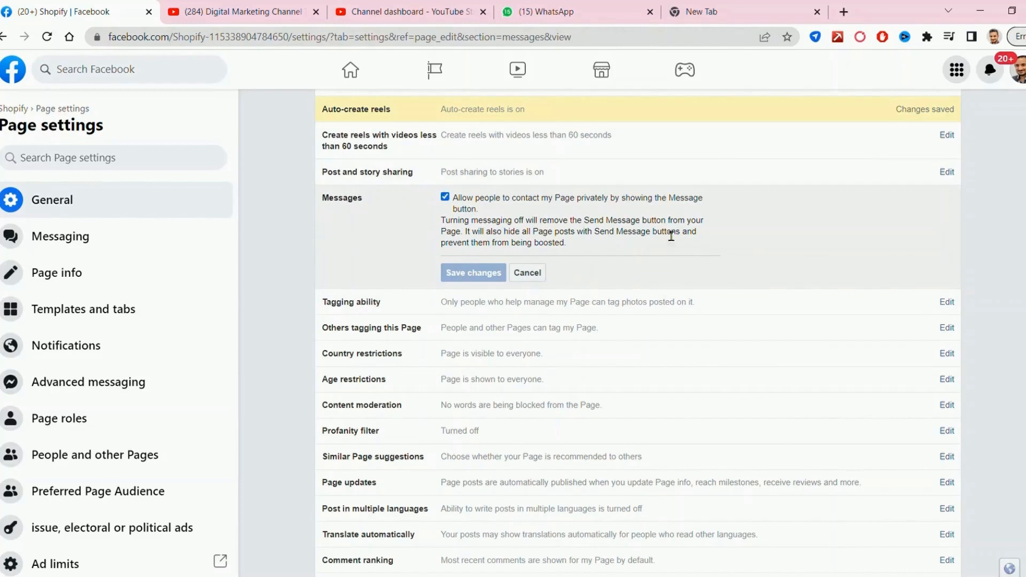
click(527, 274)
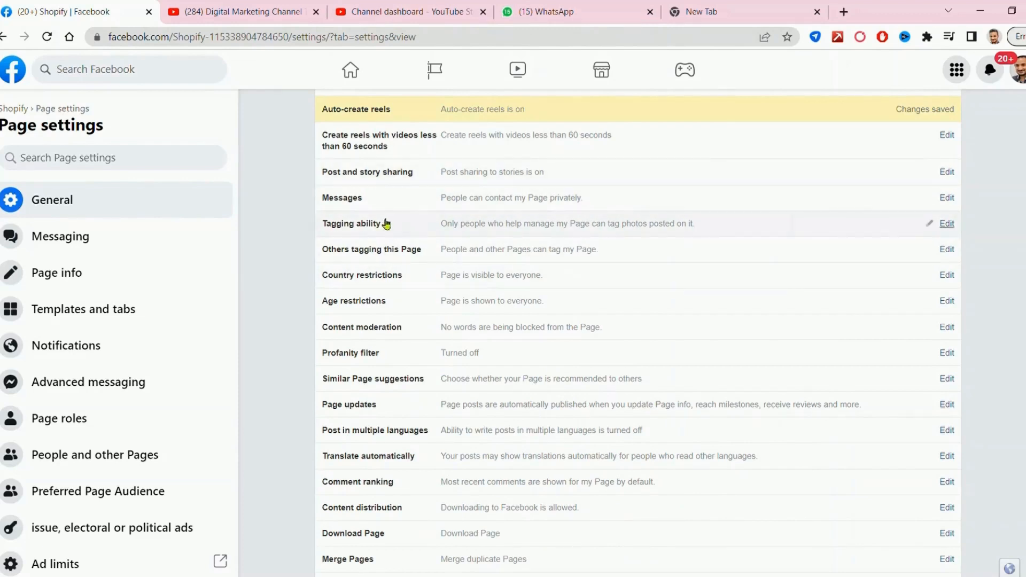
Try allowing others to tag photos and videos published by the Page, and cancel the Tagging ability edit
click(900, 229)
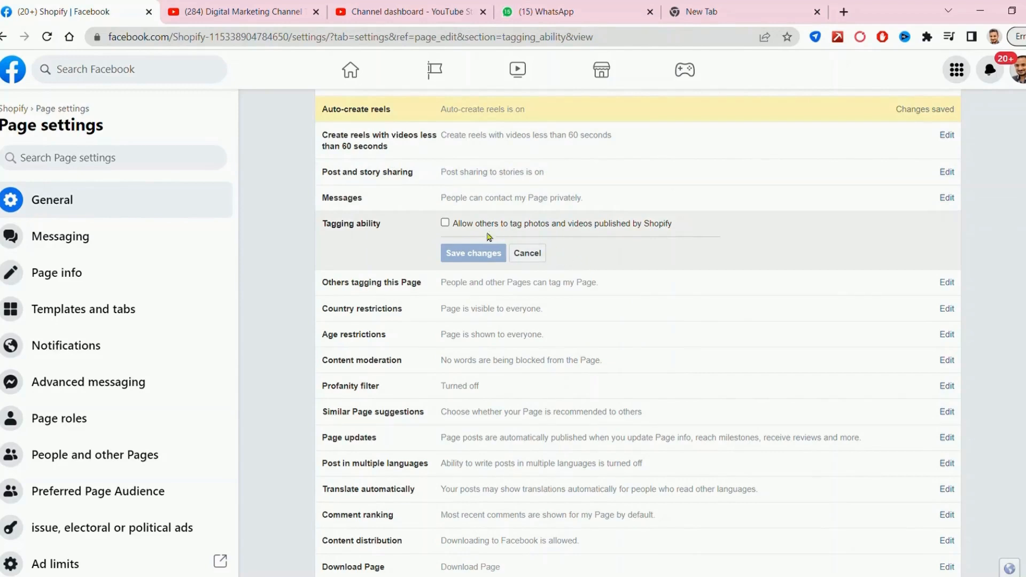
click(445, 224)
click(445, 224)
click(527, 254)
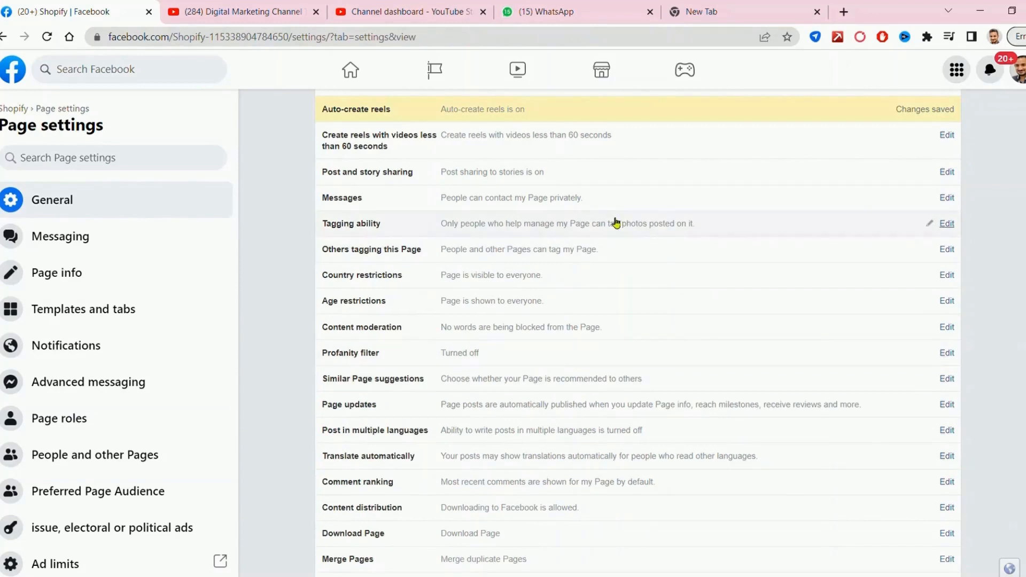
Try disallowing people and other Pages to tag Shopify, restore the permission and cancel the edit
click(382, 259)
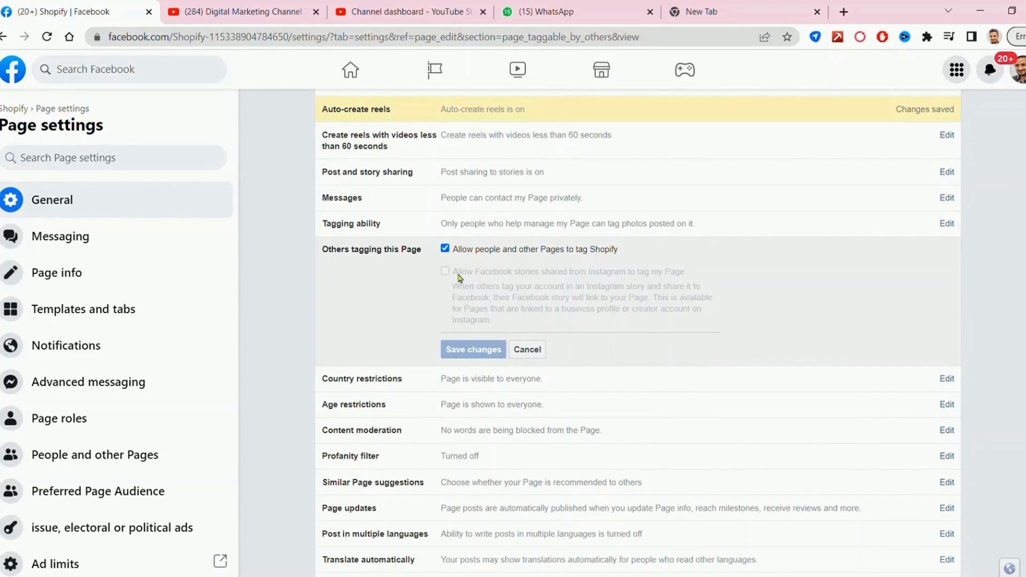
click(444, 249)
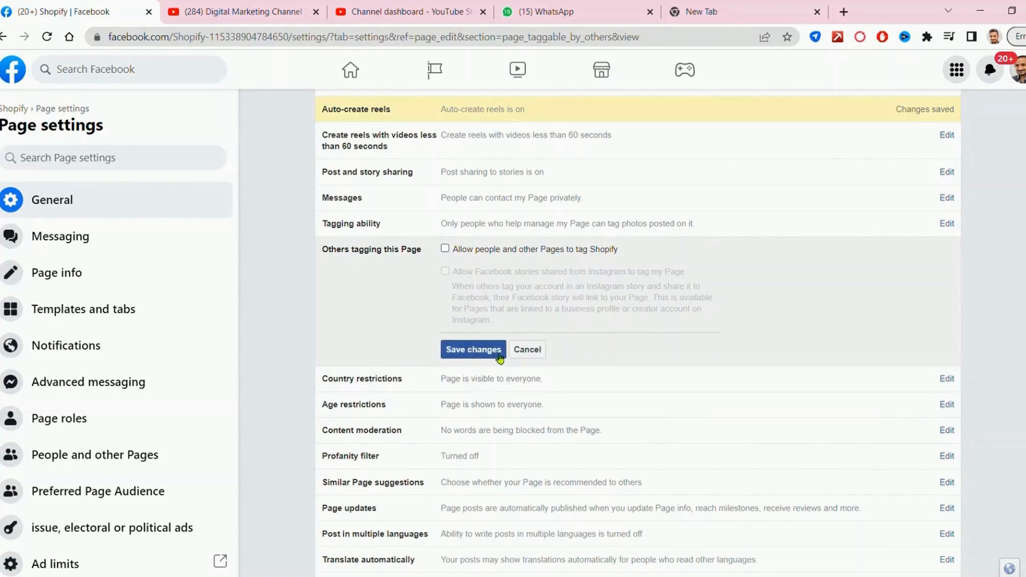
click(444, 249)
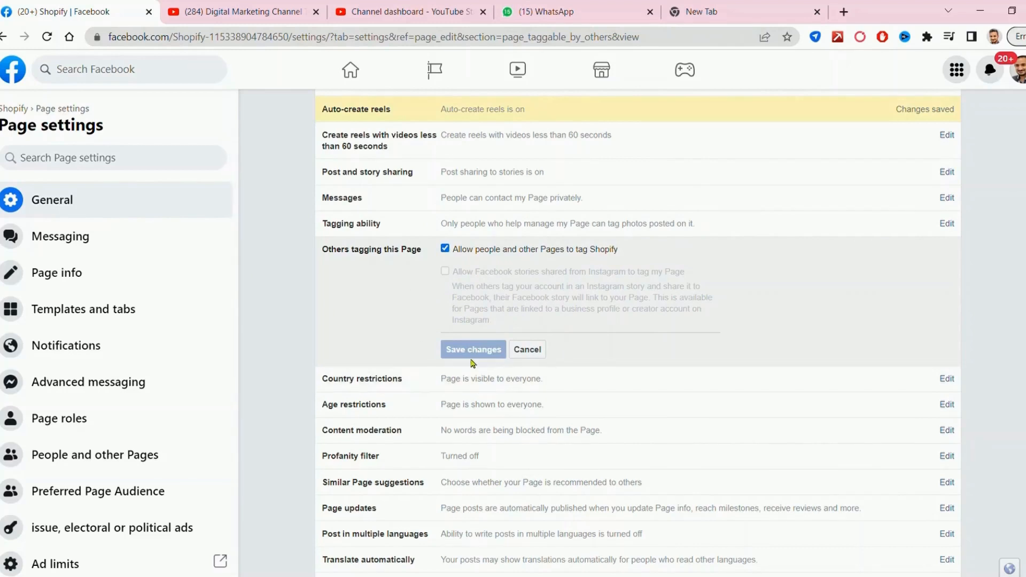
click(536, 355)
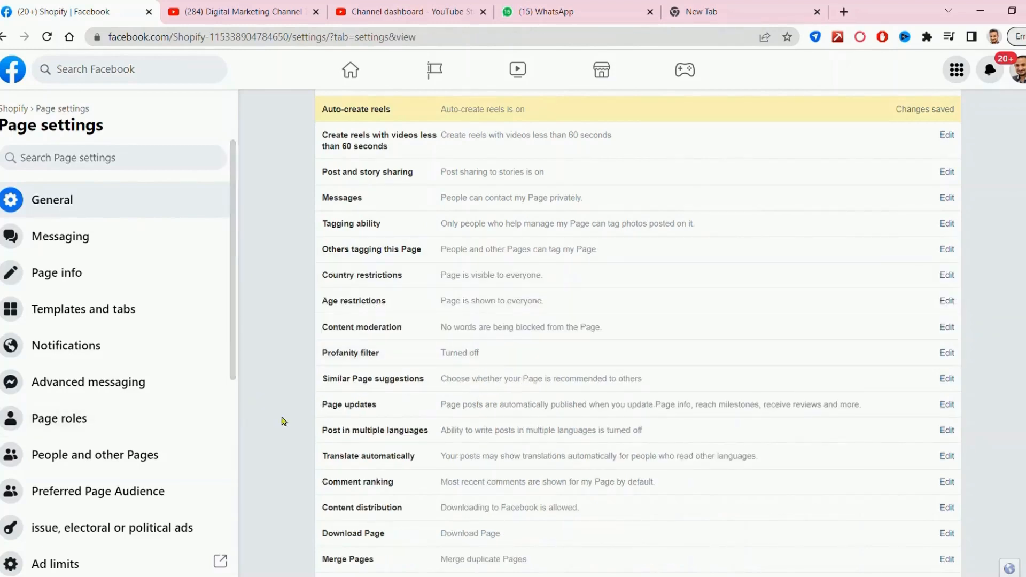
Try adding Canada to the Country restrictions as a country the Page is hidden from, and remove it again
scroll(282, 418, down, 2)
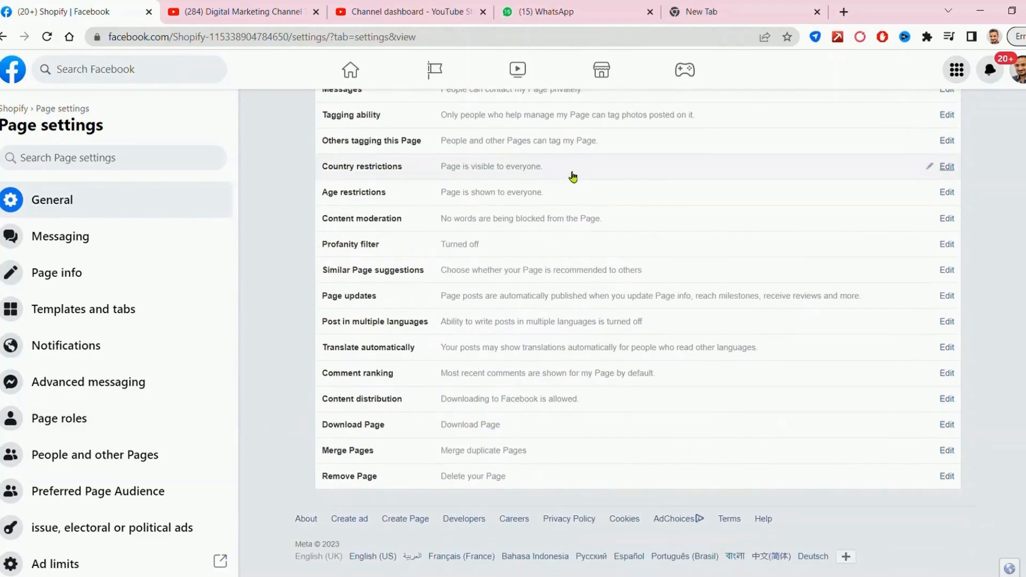
click(660, 168)
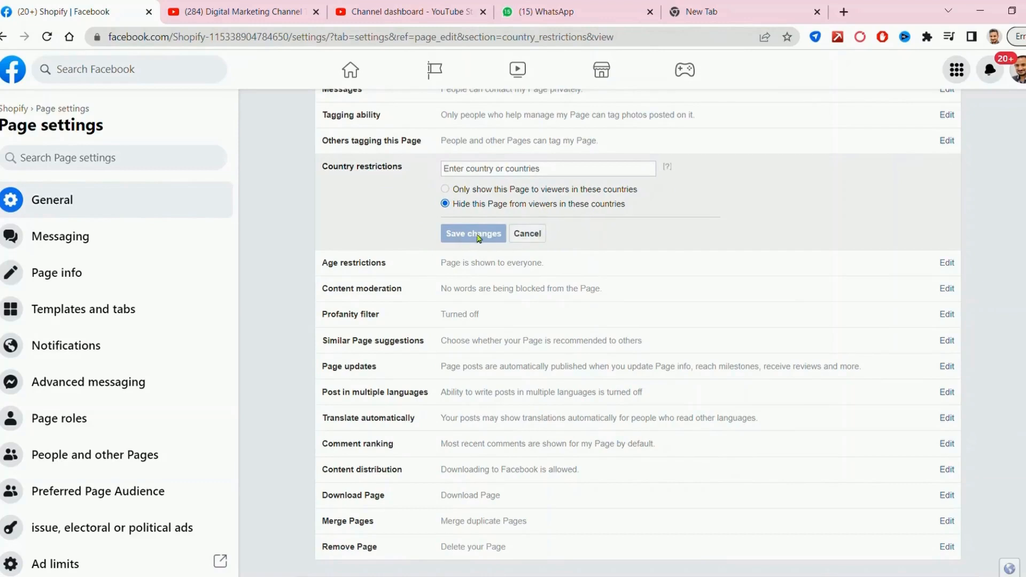
click(517, 171)
text(nc)
key(BackSpace)
key(BackSpace)
key(BackSpace)
key(BackSpace)
key(BackSpace)
key(BackSpace)
key(BackSpace)
key(BackSpace)
key(BackSpace)
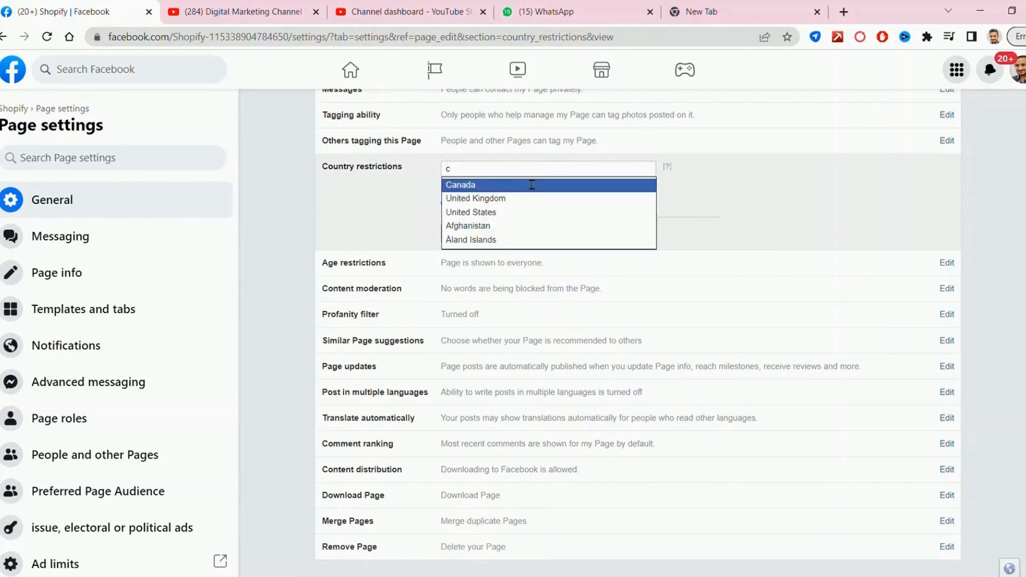
click(566, 187)
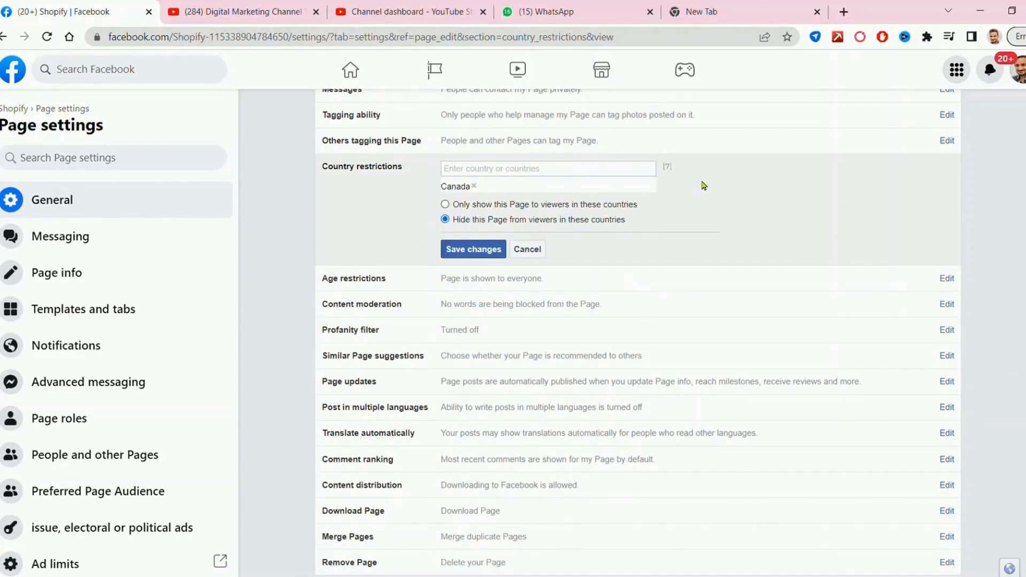
click(475, 186)
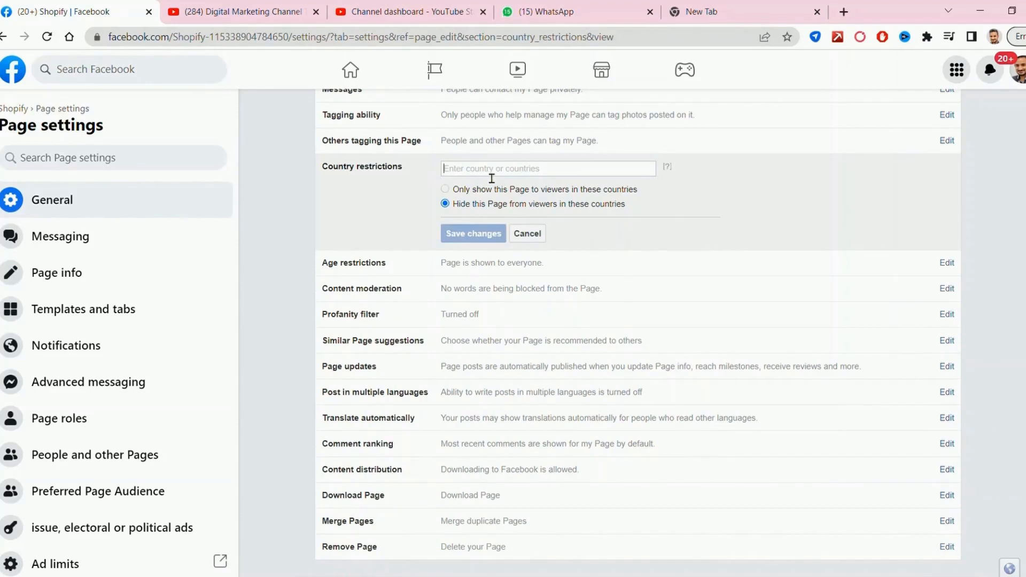
Try restricting the Page to viewers in Canada only, switch back to hiding it there, and discard the Country restrictions edit
text(cnada)
key(Return)
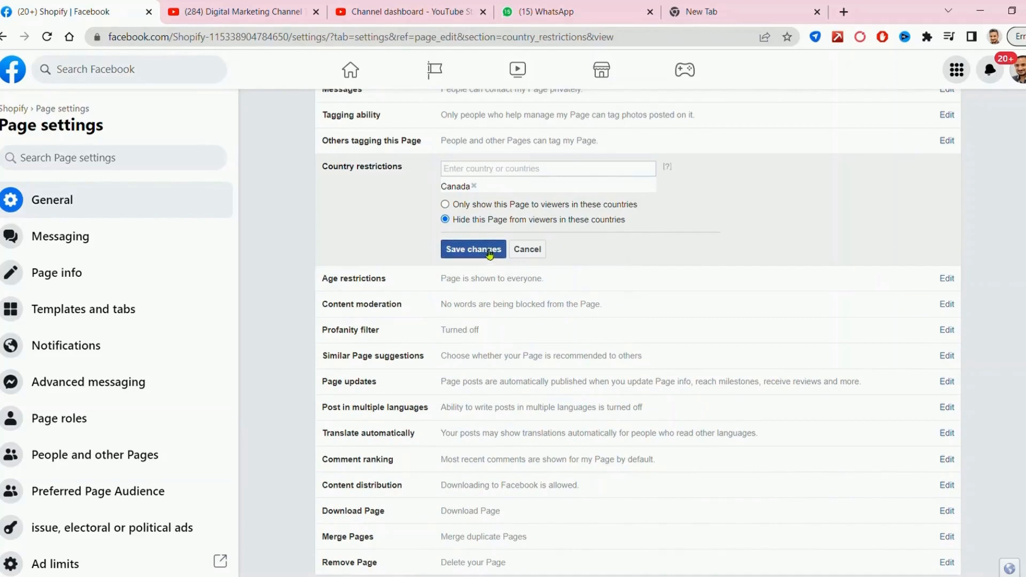
click(444, 205)
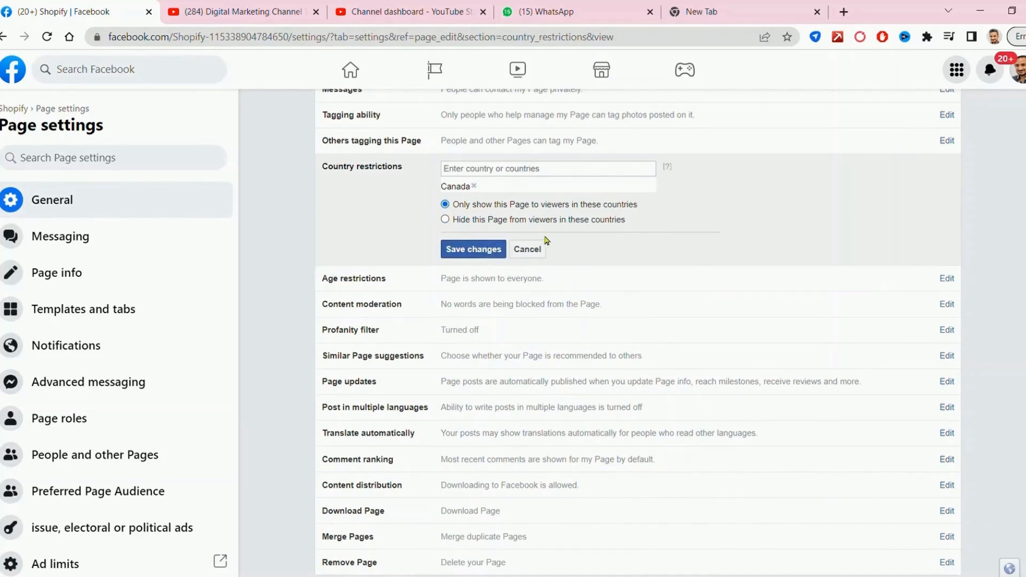
click(445, 220)
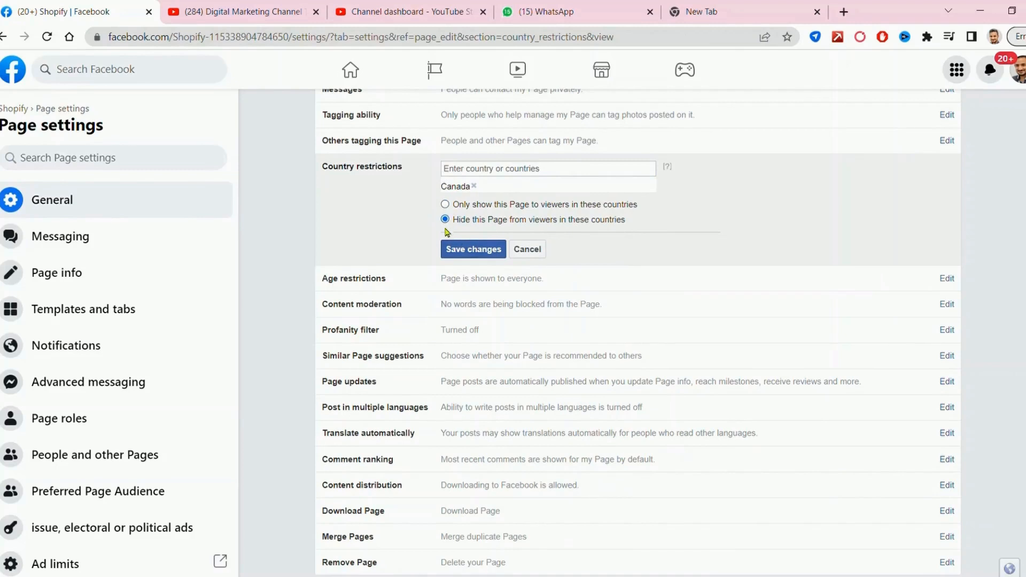
click(473, 186)
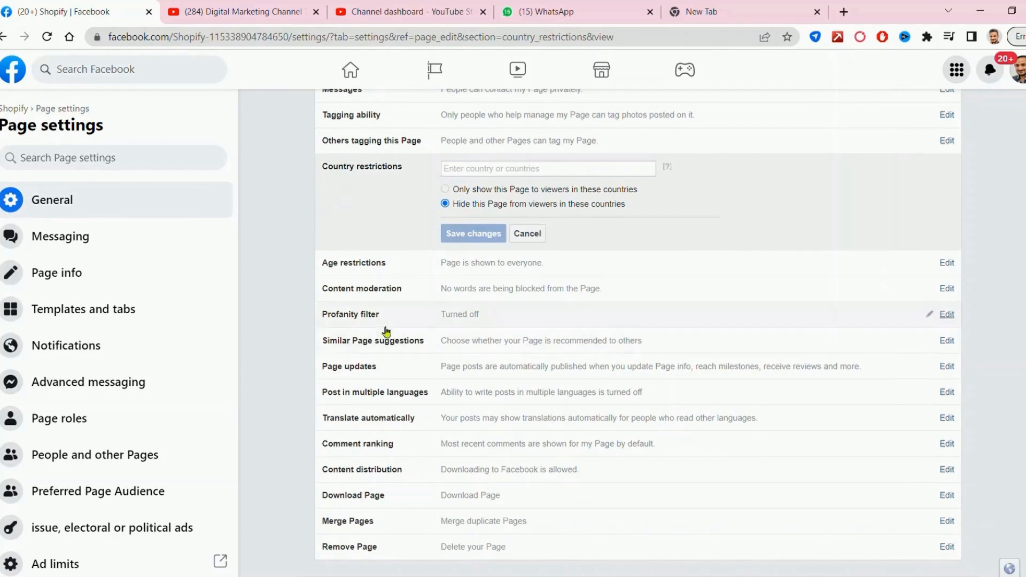
scroll(321, 338, down, 2)
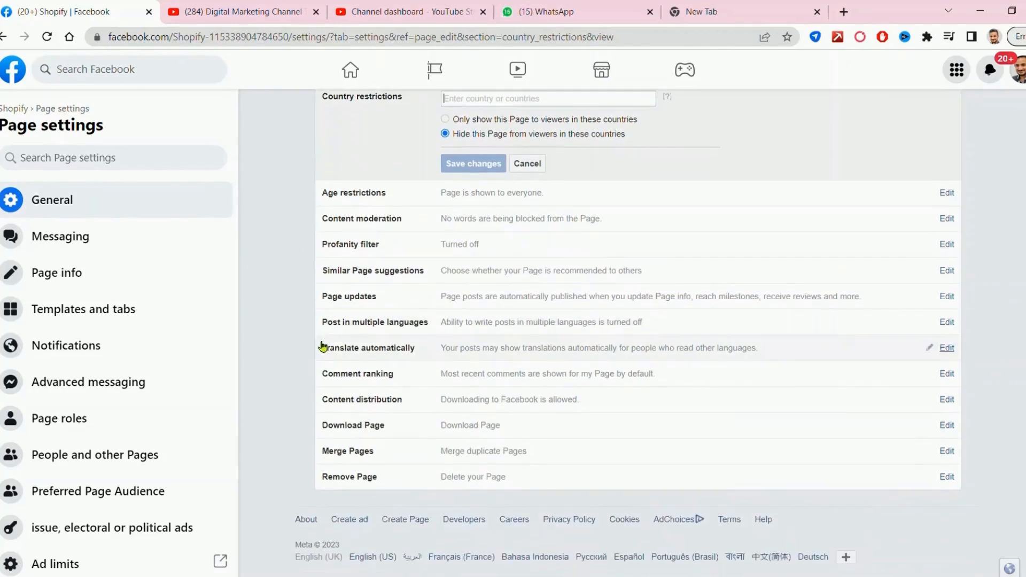
scroll(316, 352, up, 2)
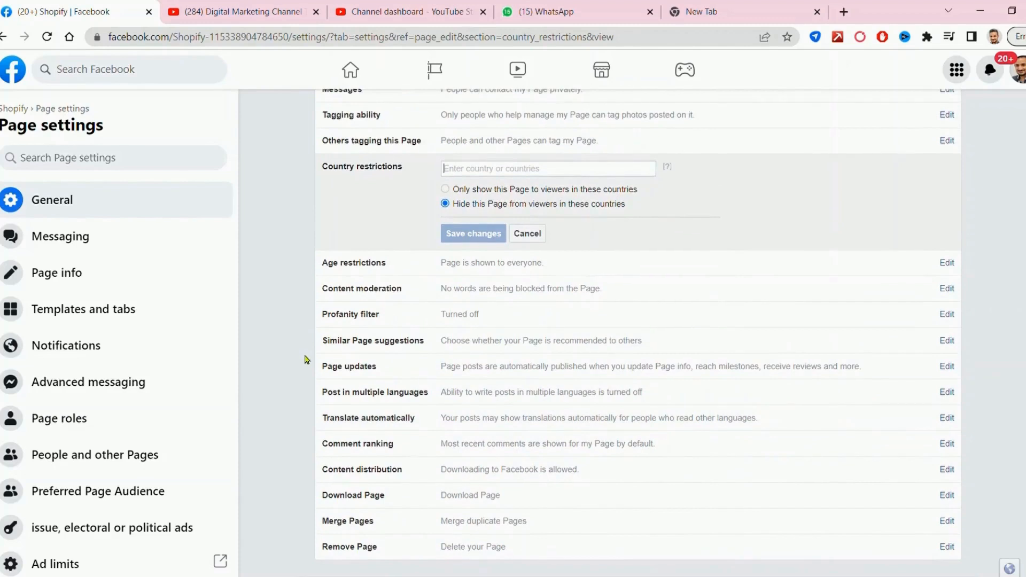
click(536, 239)
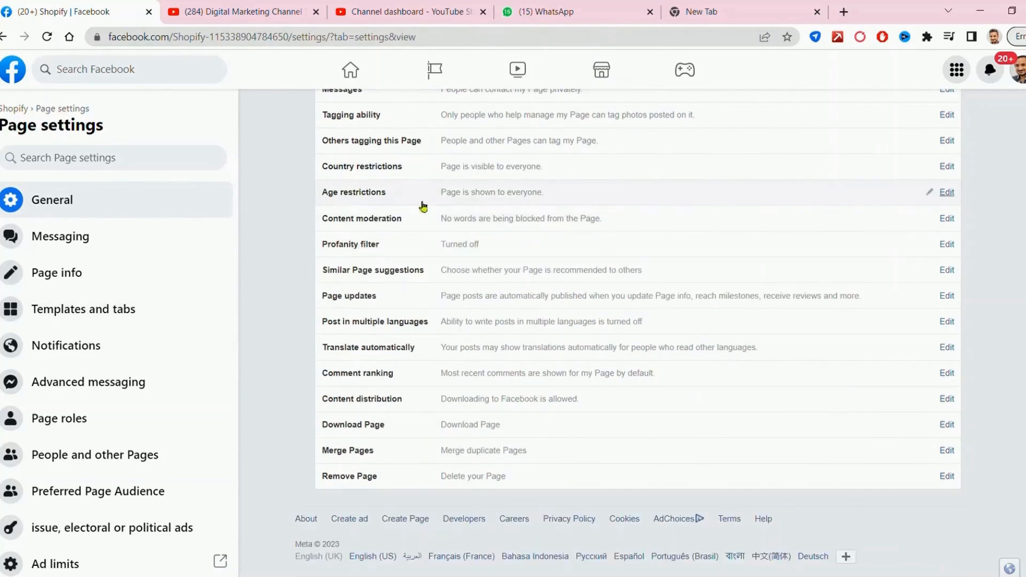
Examine the Age restrictions option for the Page without changing it
click(944, 195)
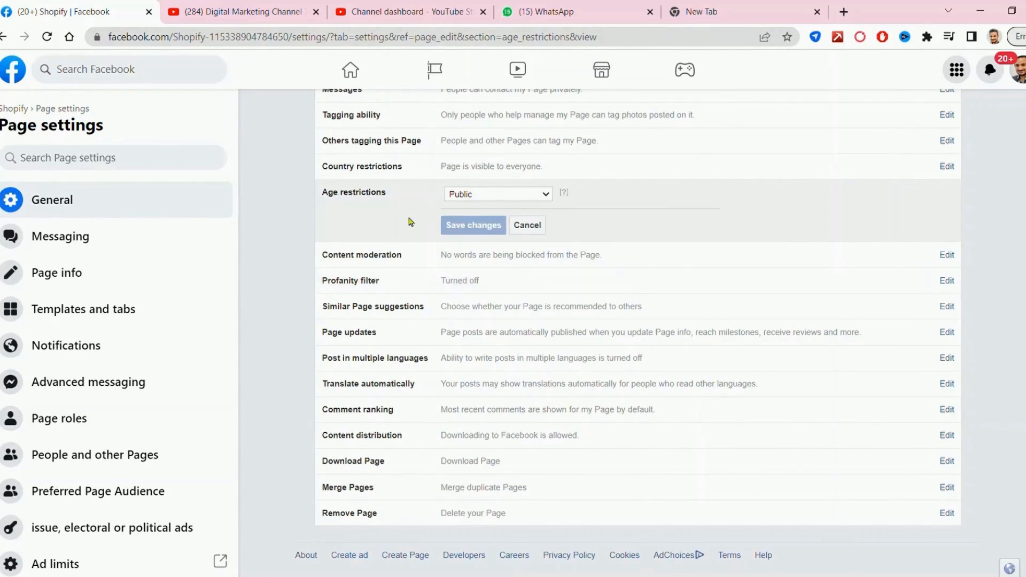
click(523, 227)
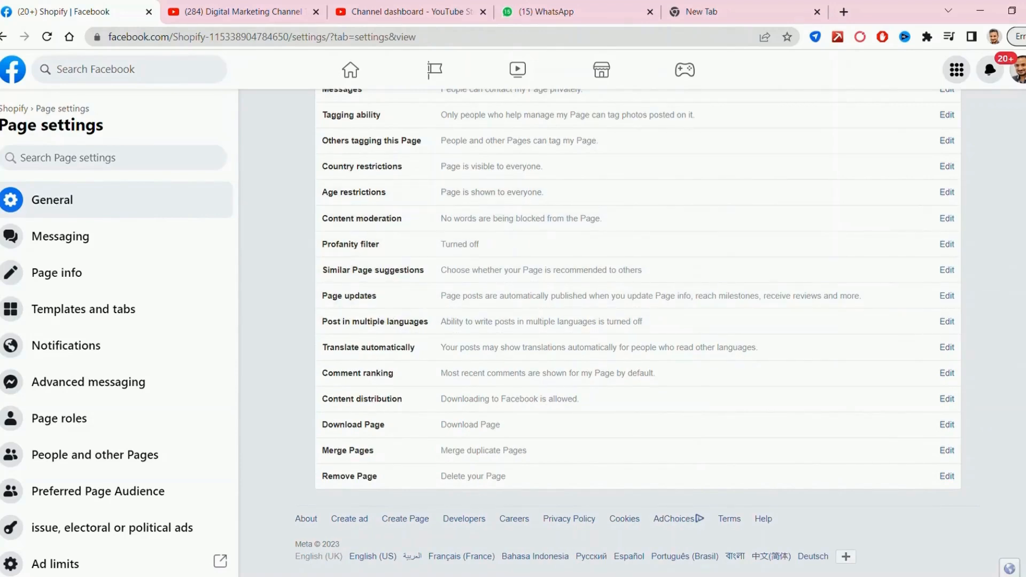
Add "political", "religion" and "crass words" to the Content moderation list of words hidden from the Page
click(950, 221)
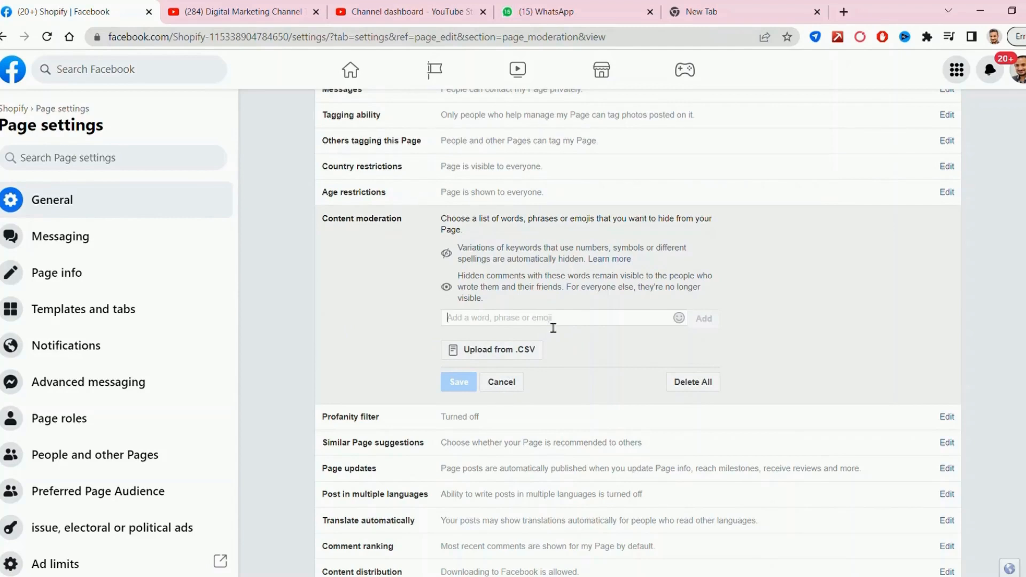
text(politi)
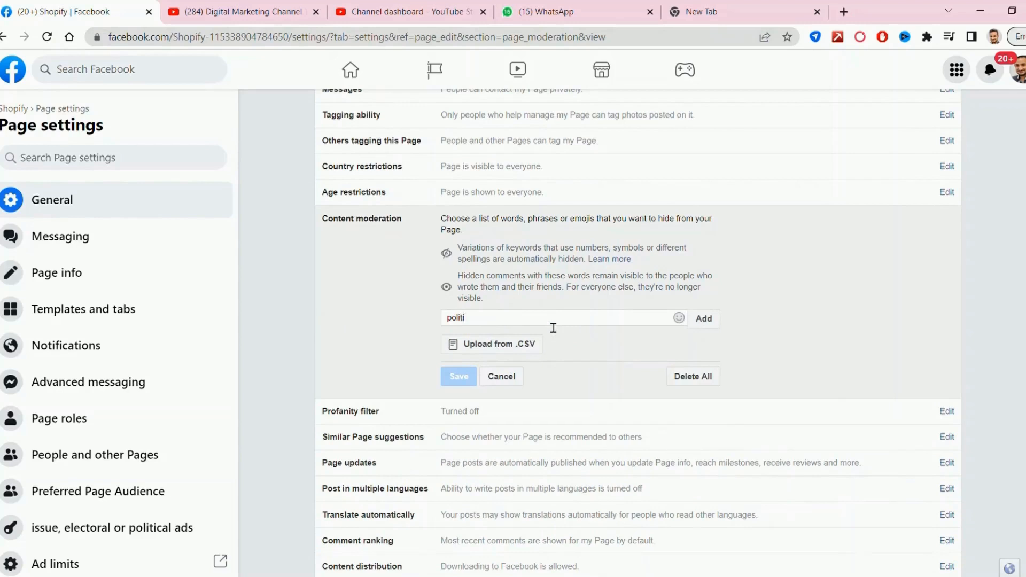
text(cal)
click(703, 319)
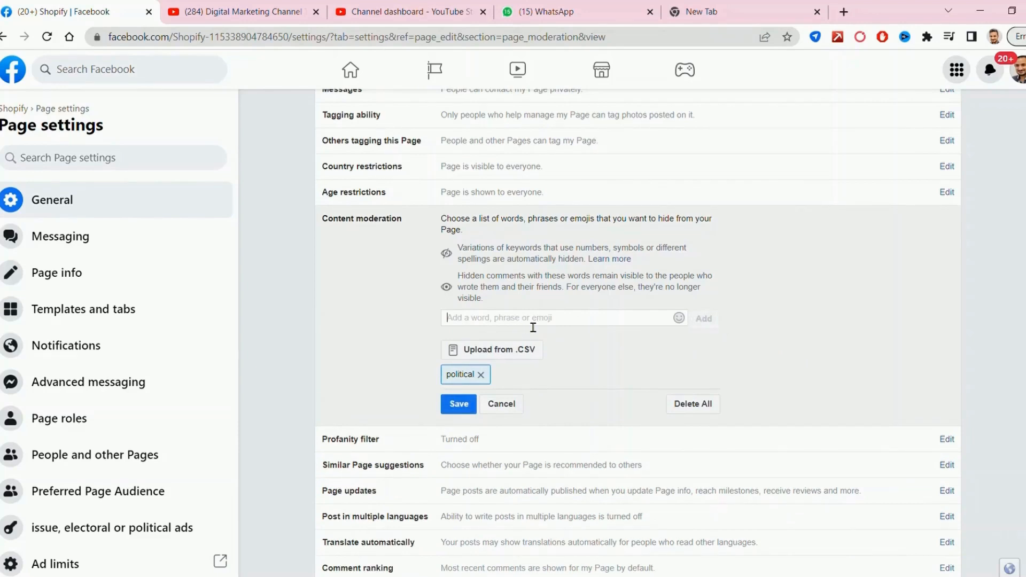
text(Re)
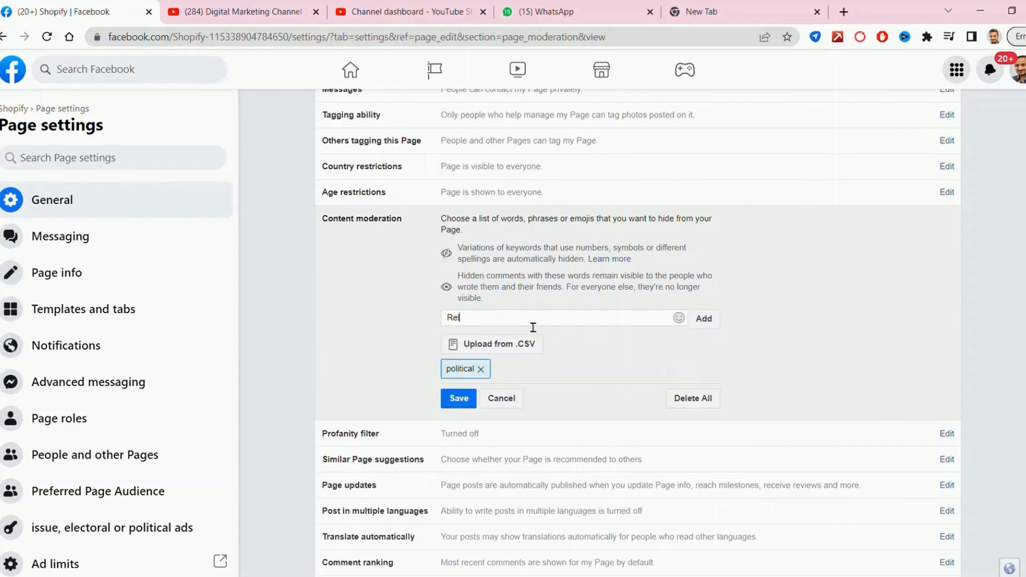
text(ligion)
key(Return)
text(crass words)
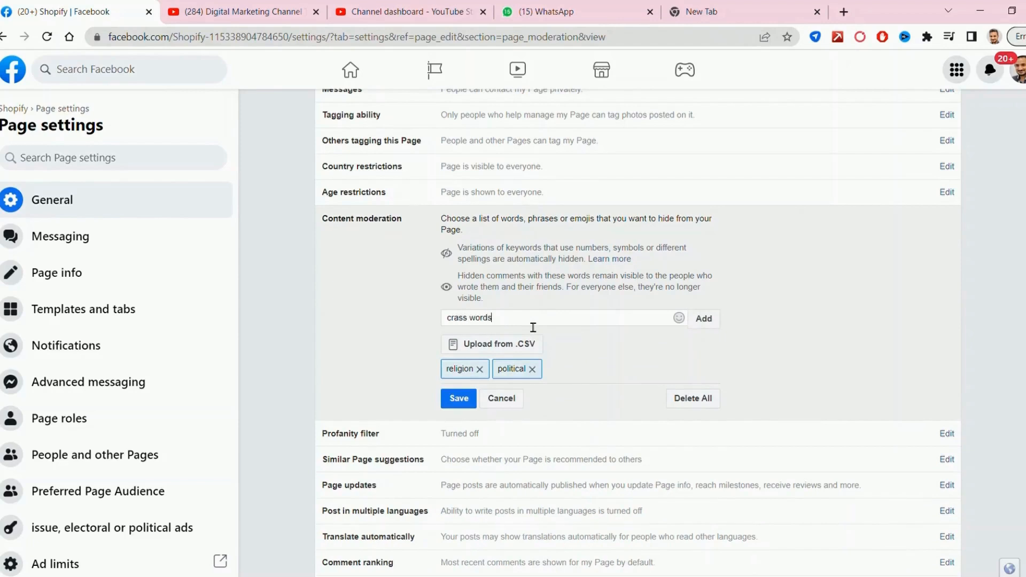
key(Return)
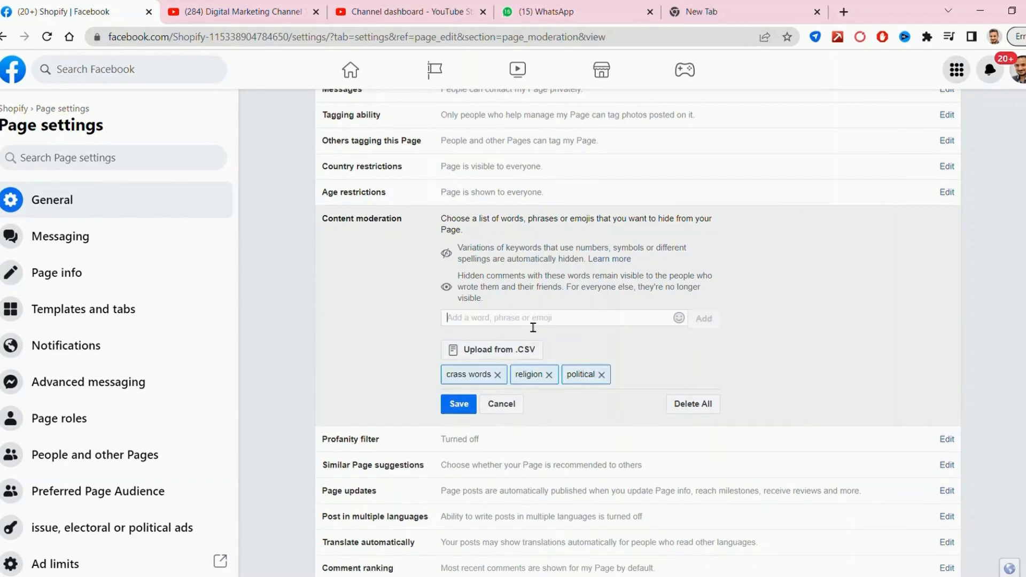
Add "abusive", "sexual content" and "nude" to the Content moderation list and save it
text(Abusive)
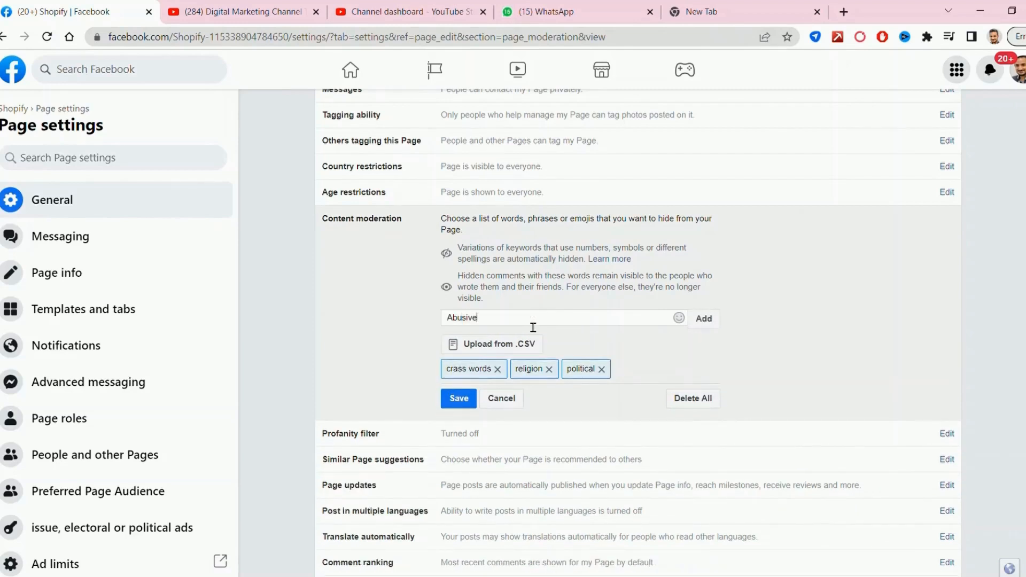
key(Return)
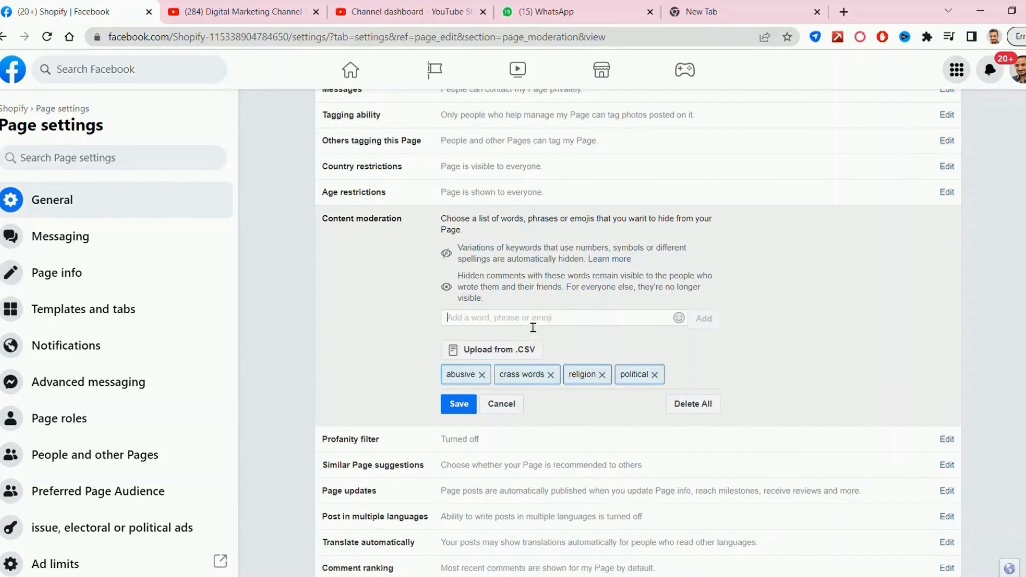
text(Sex)
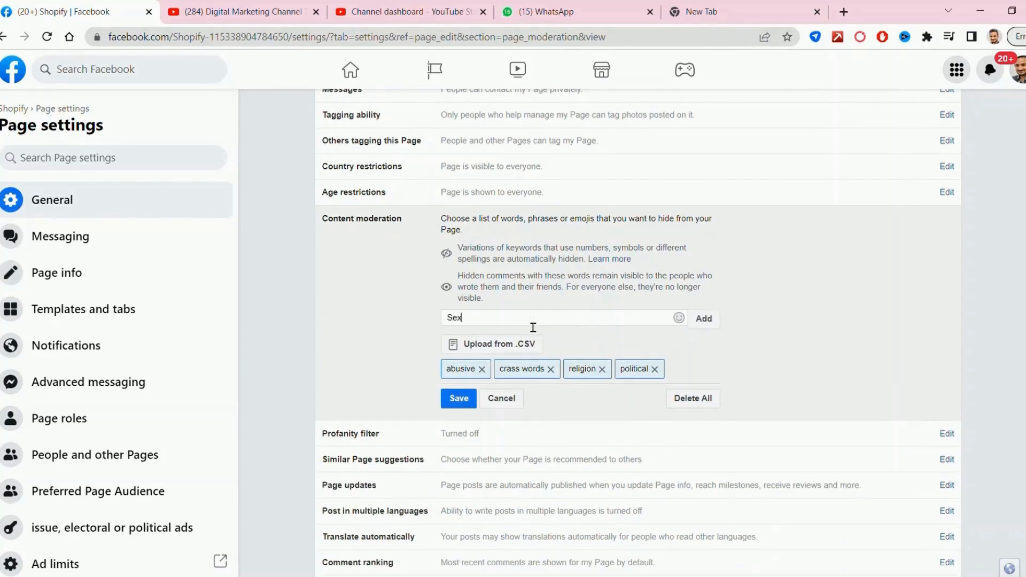
text(ual content)
key(Return)
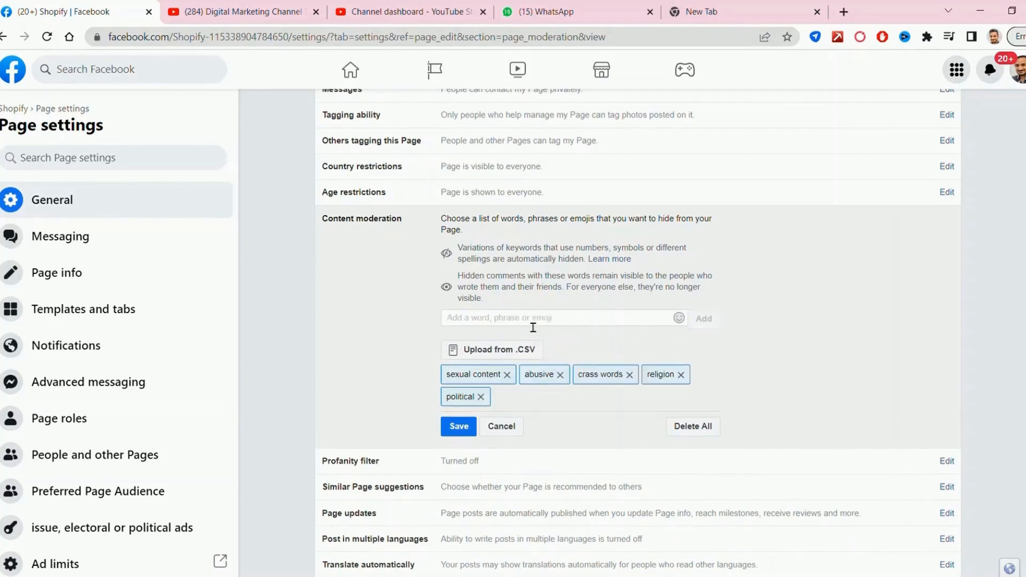
text(nude)
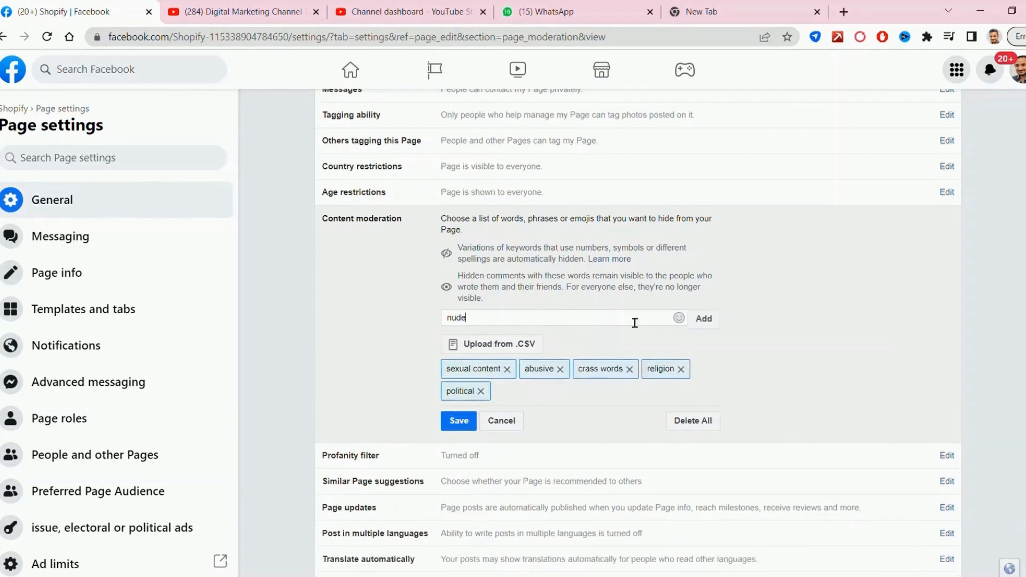
click(704, 320)
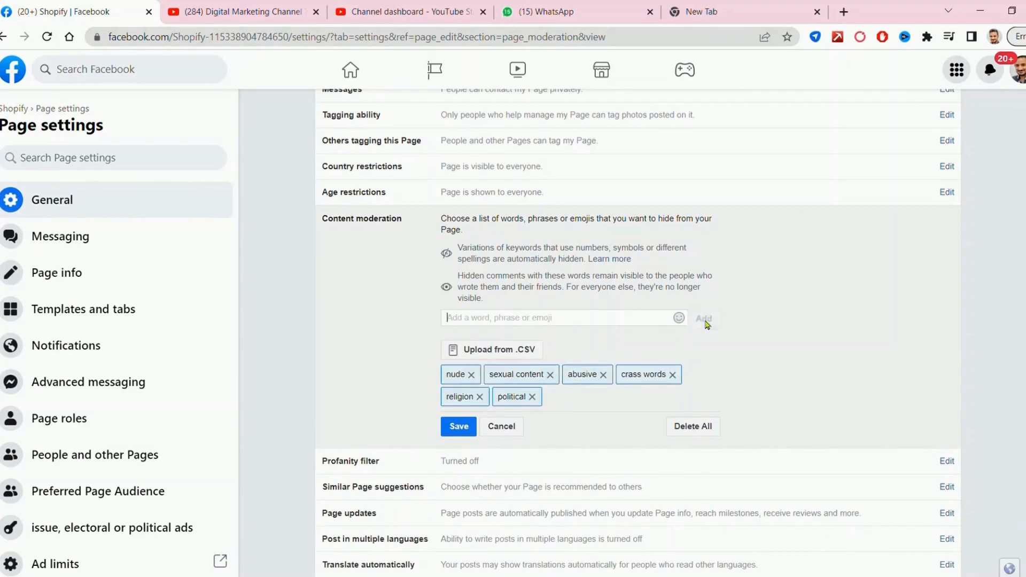
click(459, 425)
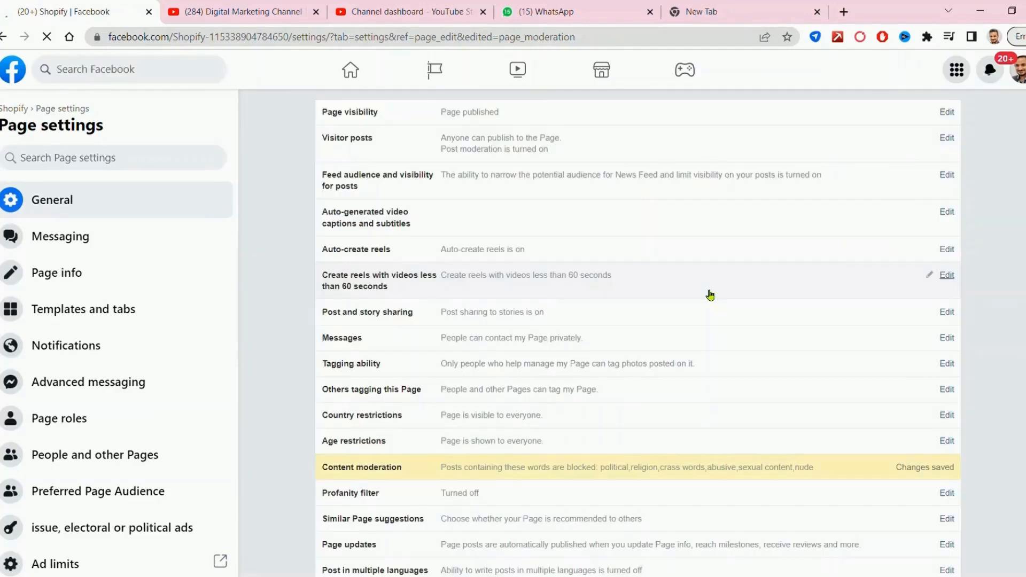
Turn on the Profanity filter for the Page and save the change
scroll(625, 467, down, 1)
scroll(625, 467, down, 1)
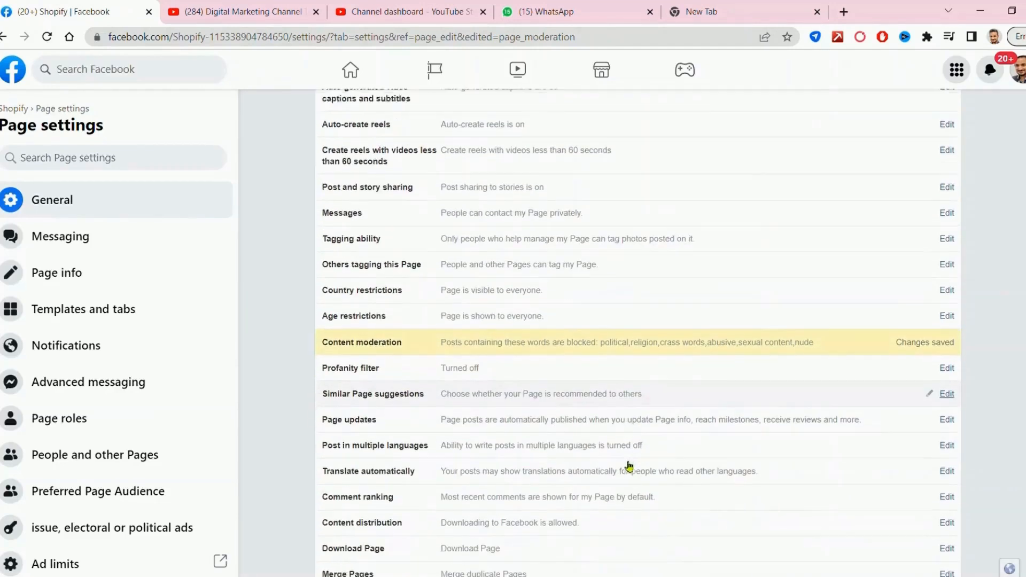
scroll(487, 407, down, 2)
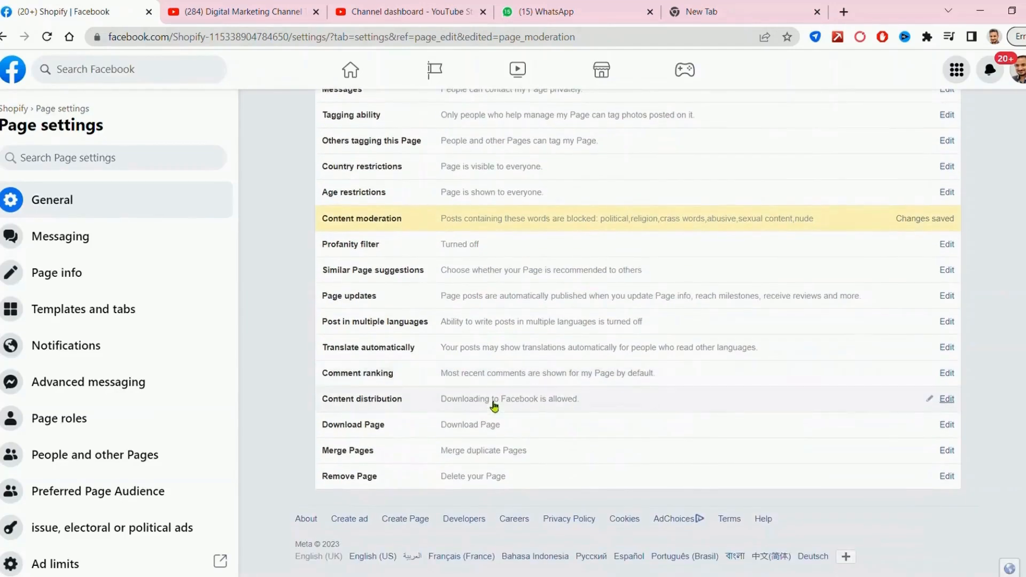
click(943, 244)
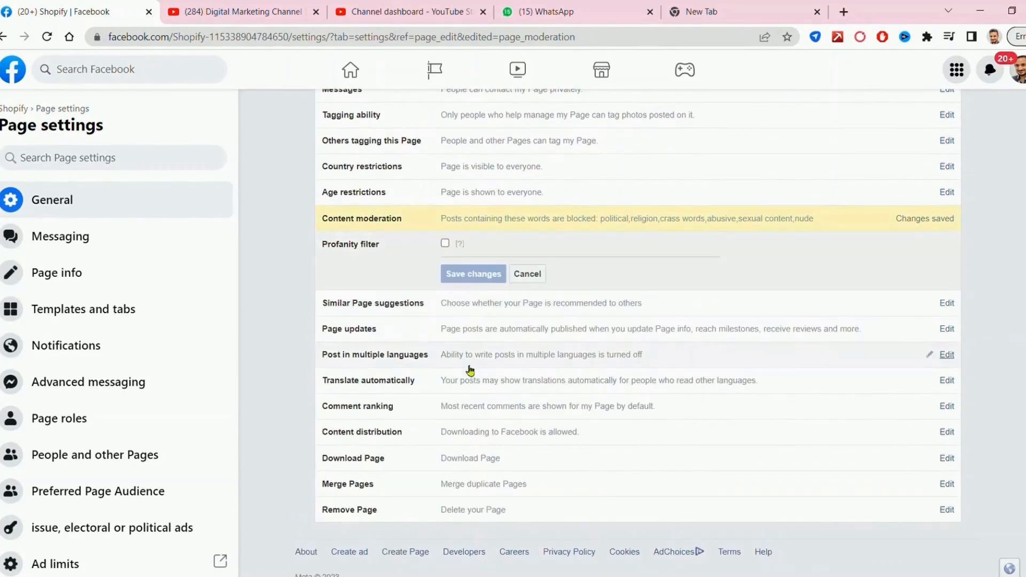
click(445, 244)
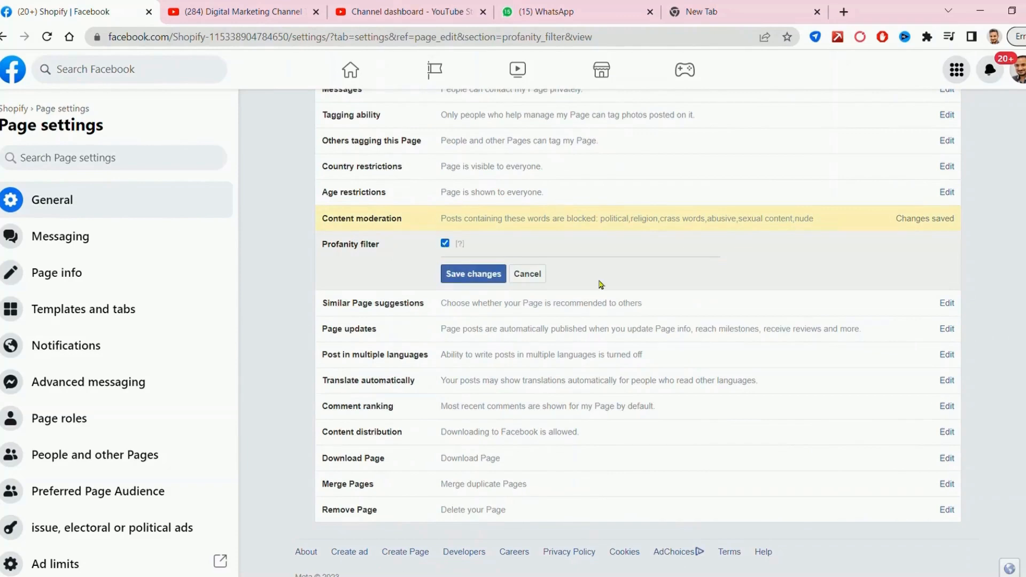
click(484, 275)
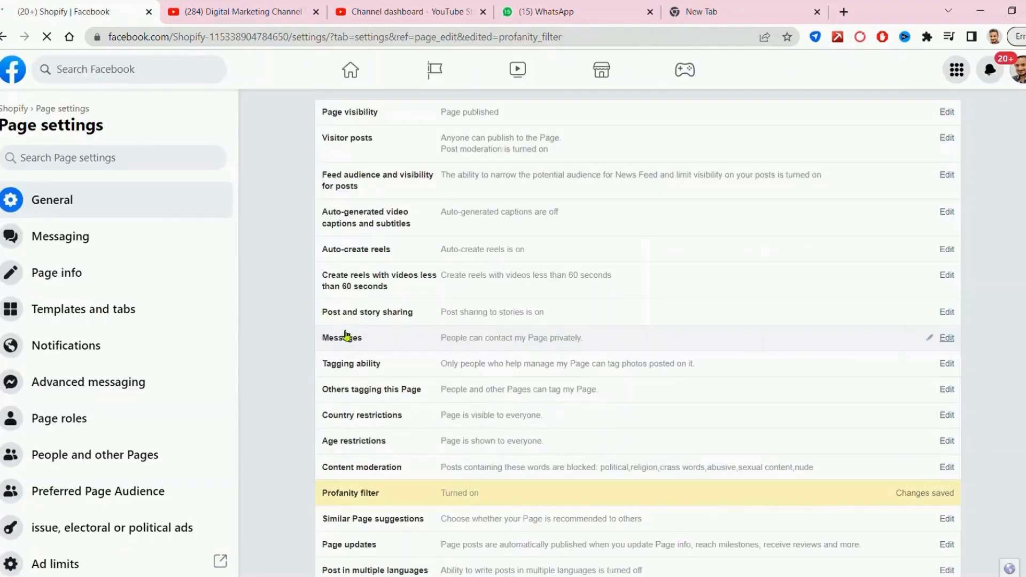
Examine the Similar Page suggestions option for recommending Shopify on Page timelines, without changing it
scroll(296, 400, down, 1)
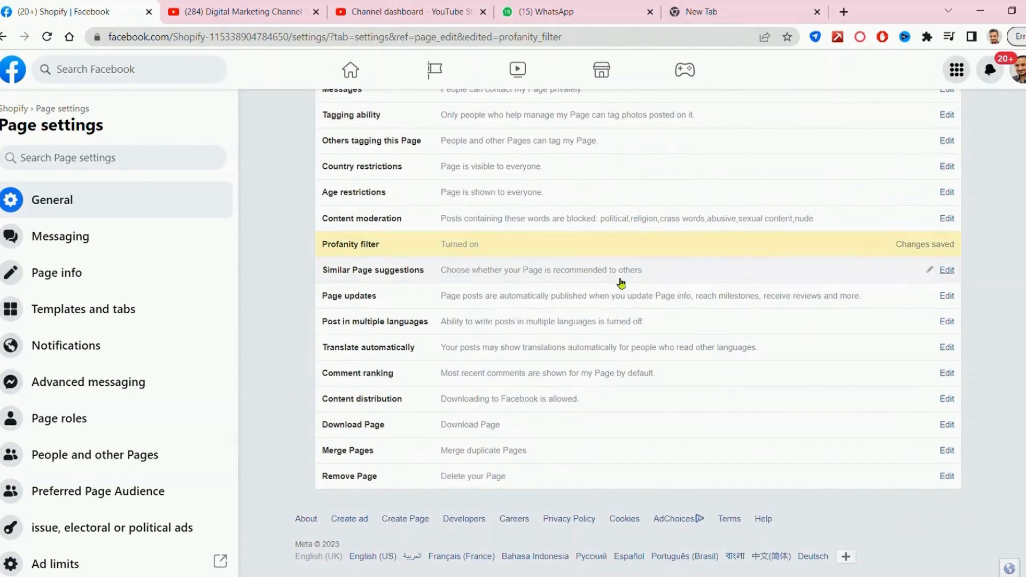
click(946, 270)
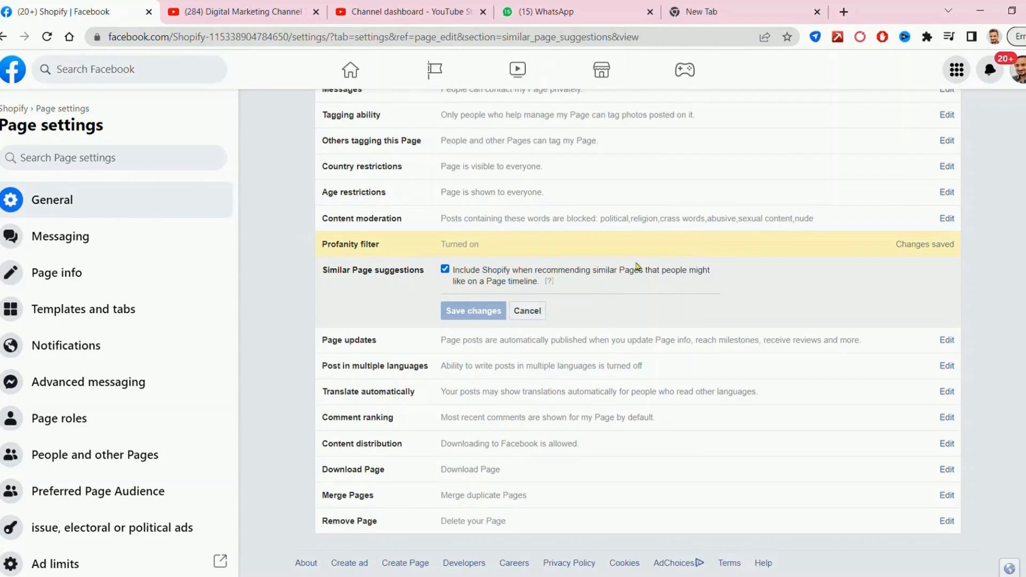
click(536, 310)
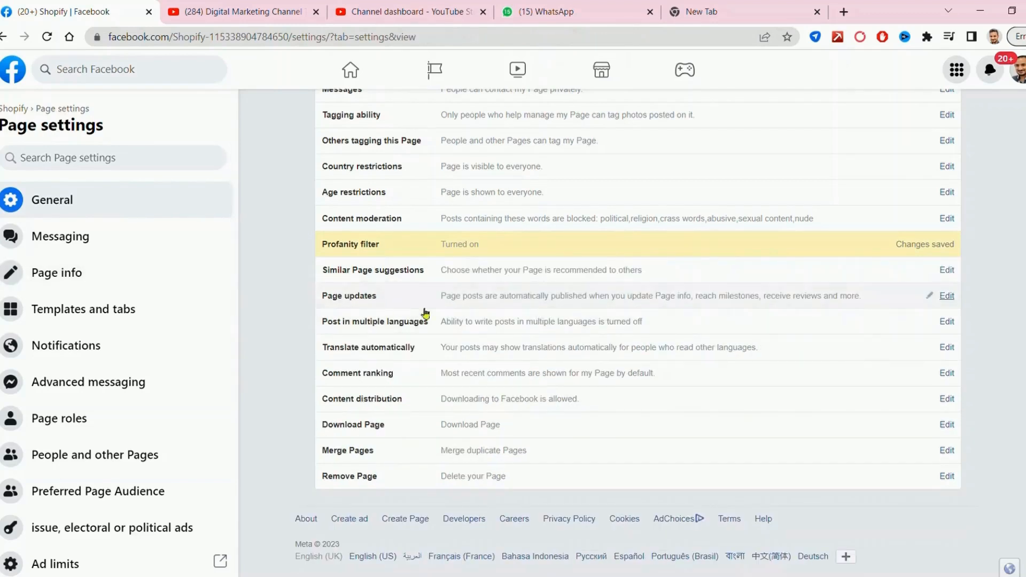
Turn off automatically publishing posts when information is updated on the Page under Page updates and save the change
click(949, 297)
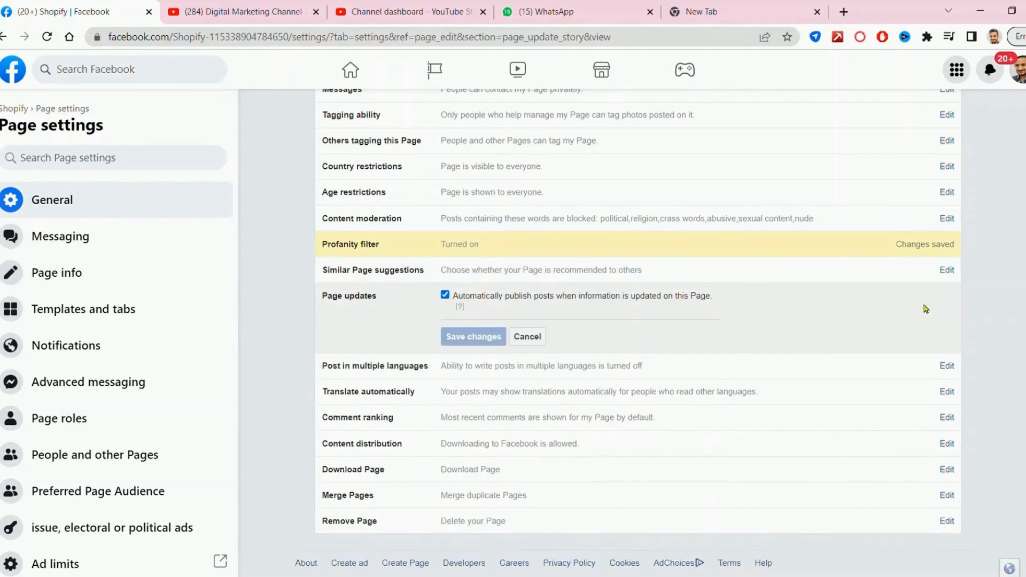
scroll(932, 317, down, 1)
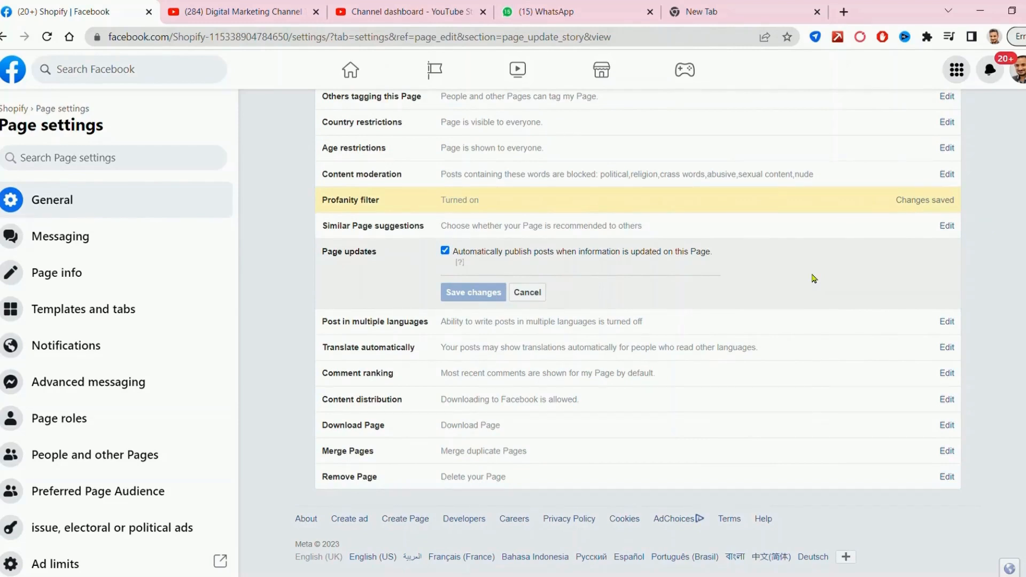
click(445, 251)
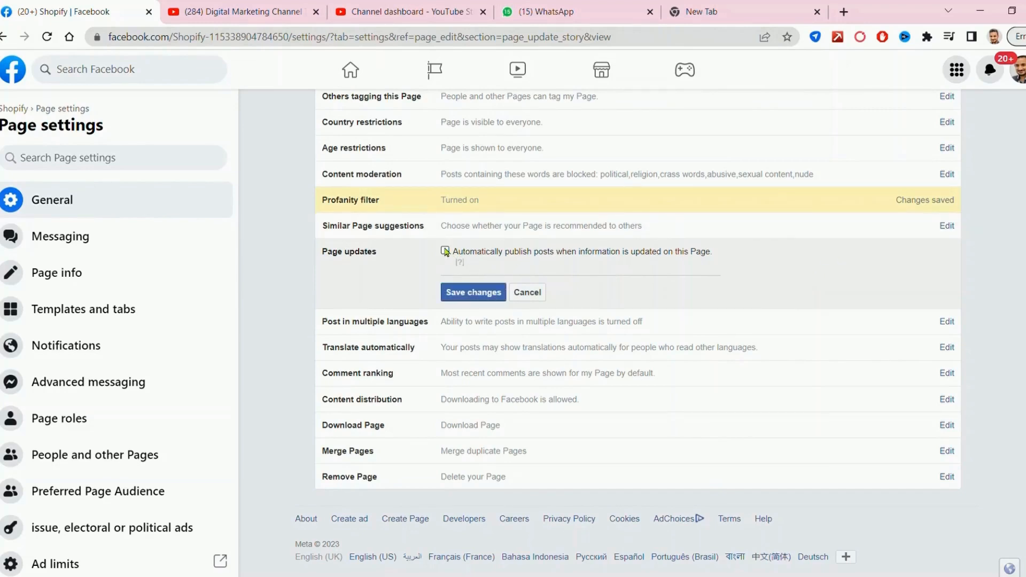
click(479, 295)
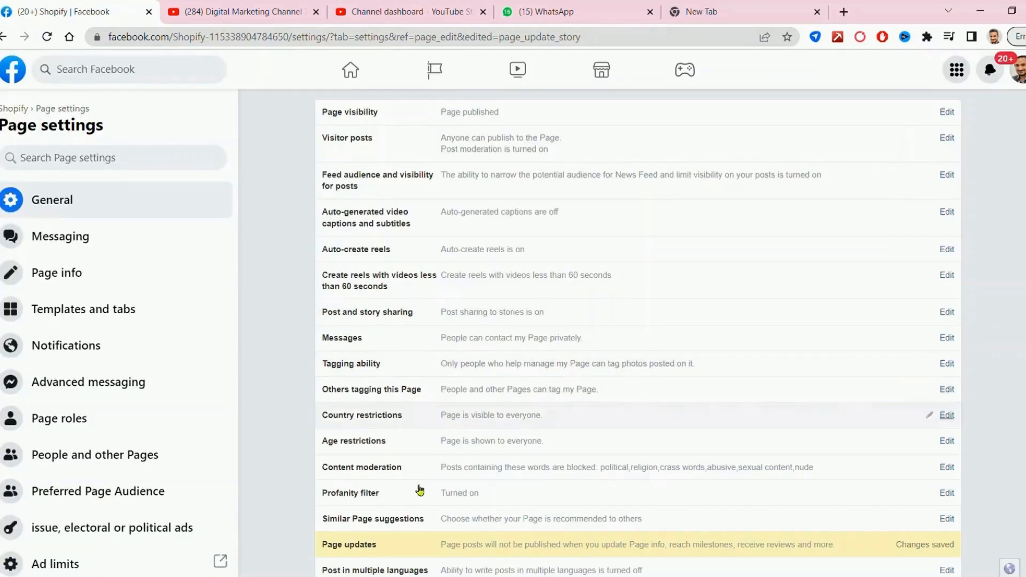
Turn automatic publishing of posts under Page updates back on and save the change
scroll(545, 489, down, 5)
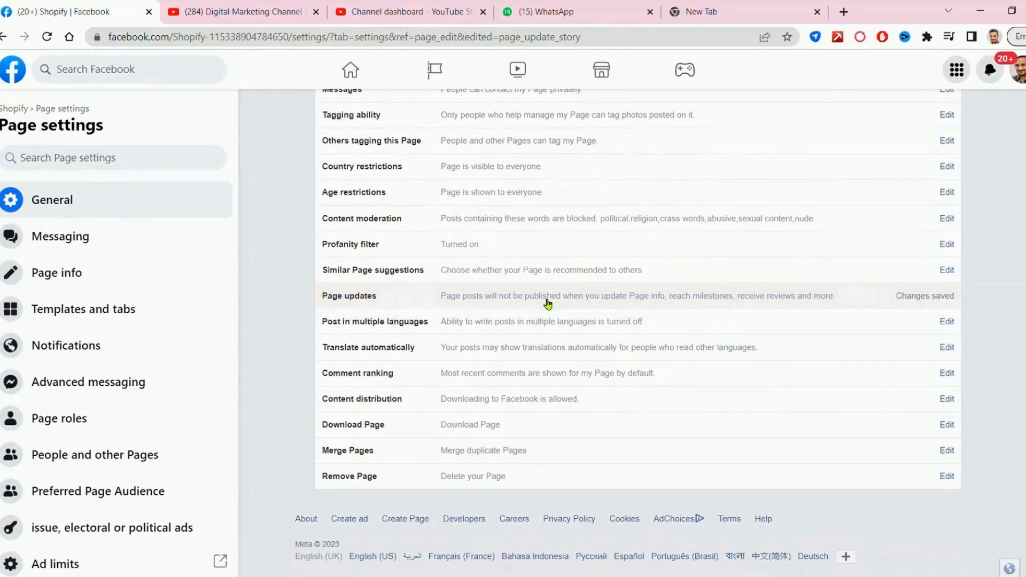
click(545, 302)
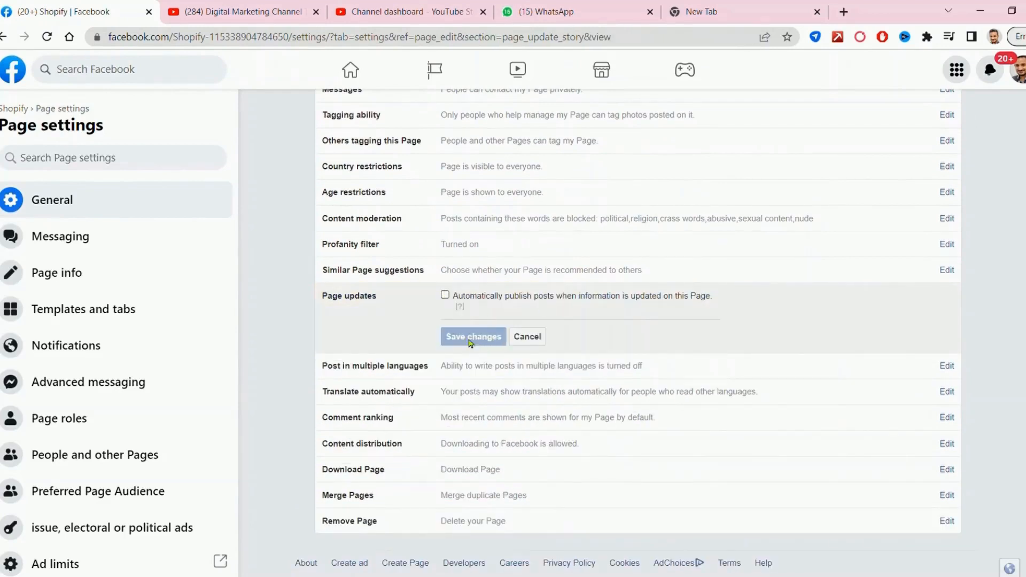
click(444, 295)
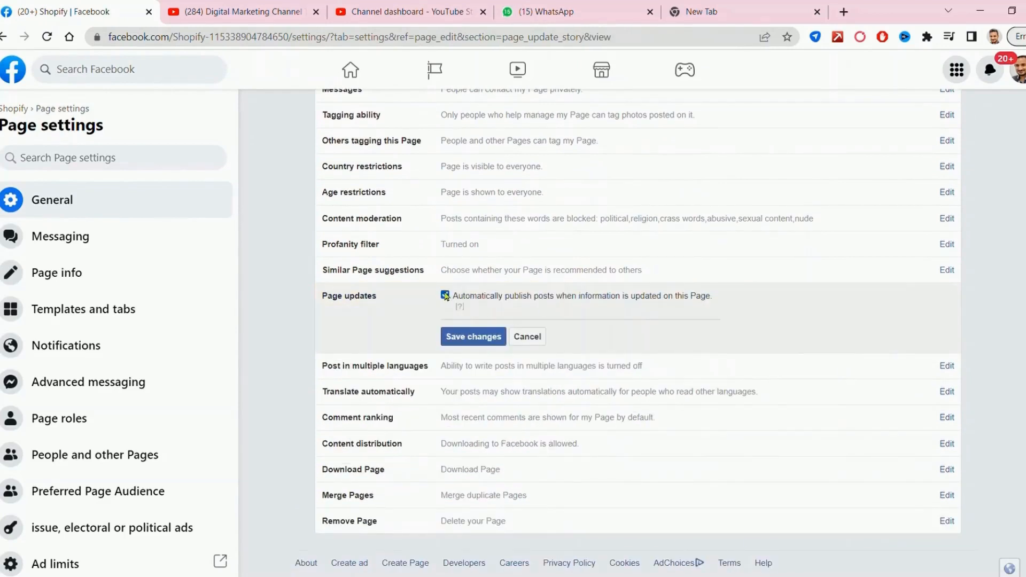
click(473, 335)
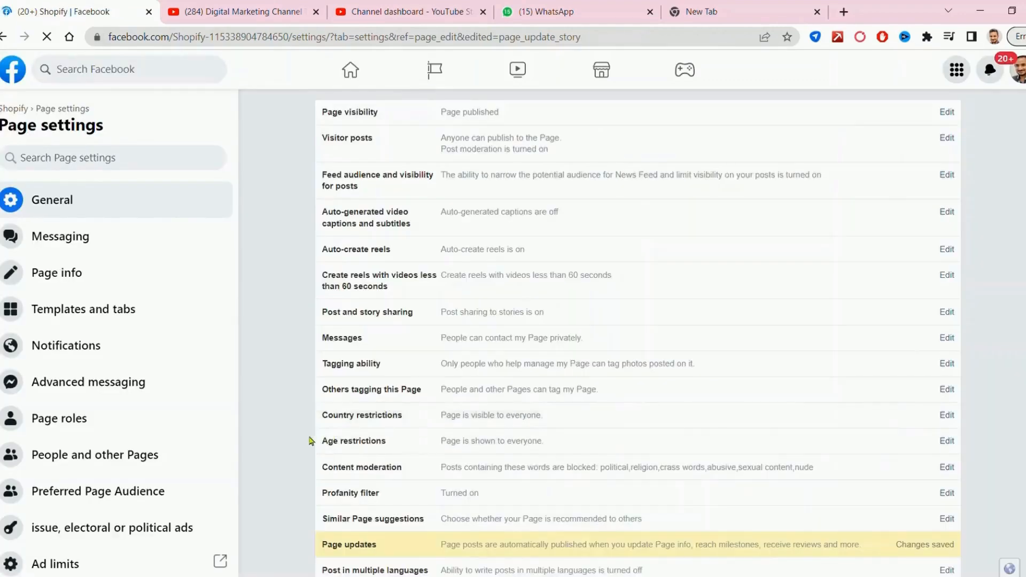
Allow people who manage the Page to write posts in multiple languages and save the change
scroll(313, 446, down, 1)
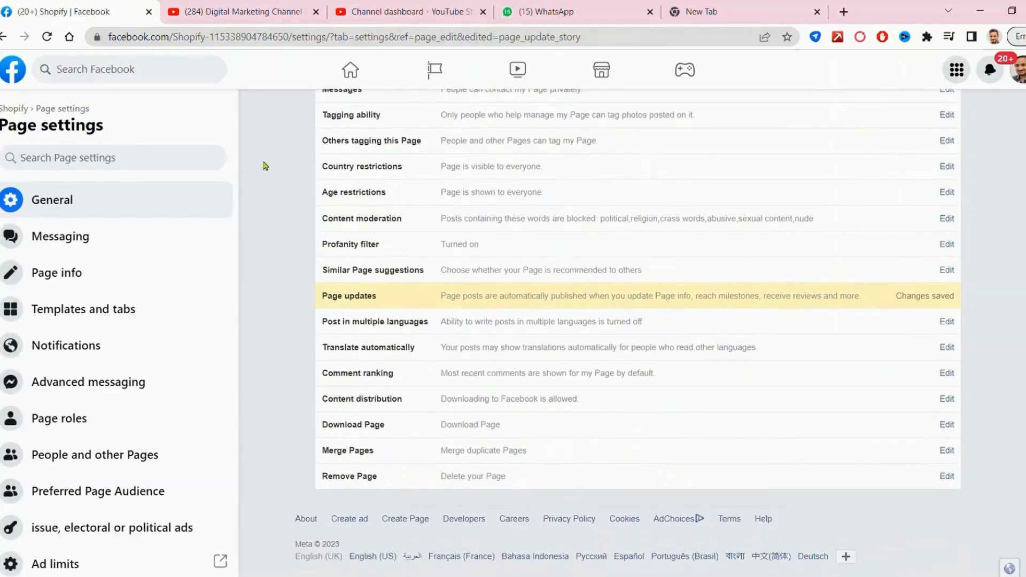
click(567, 330)
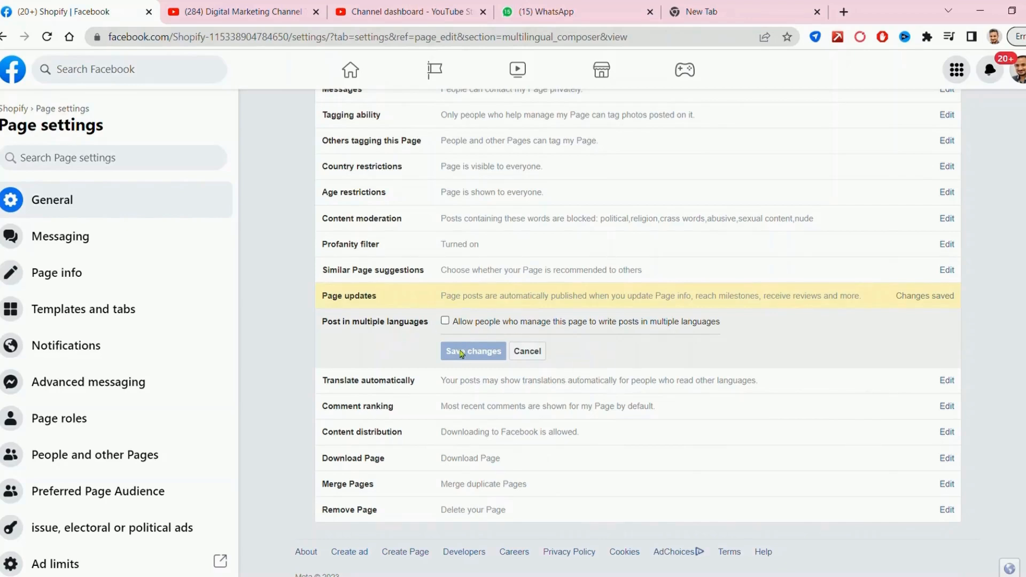
click(445, 321)
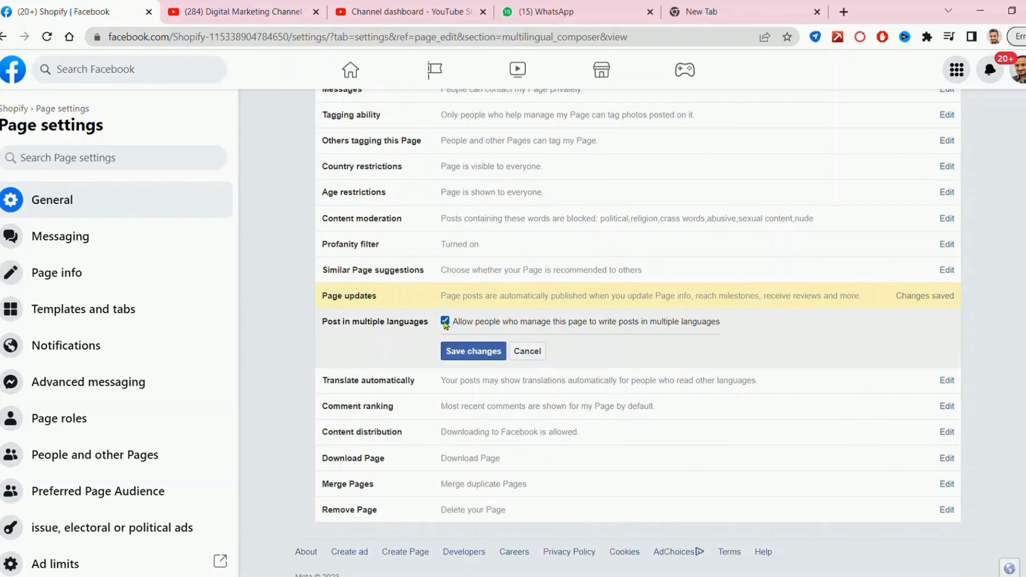
click(445, 321)
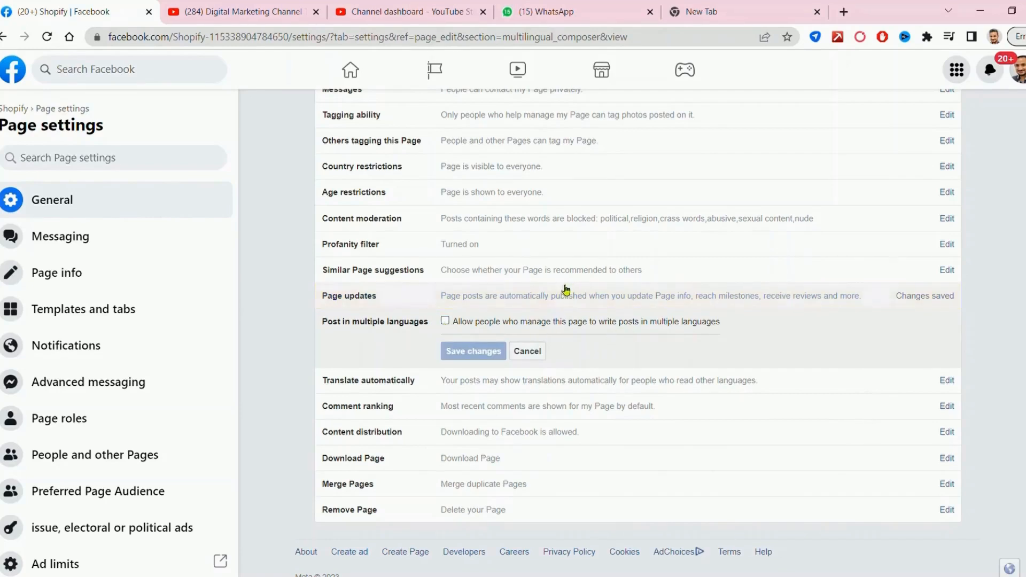
click(445, 321)
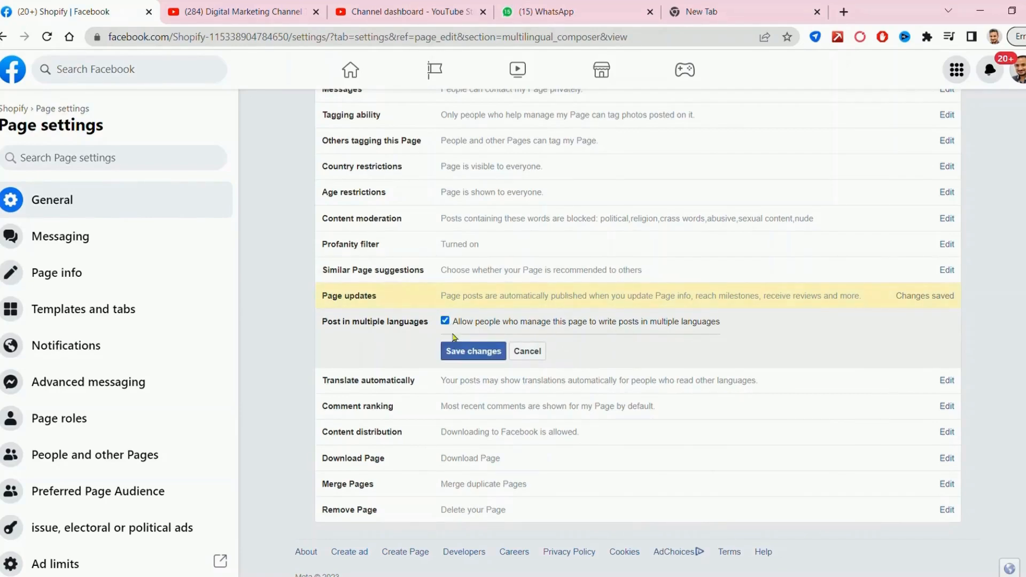
click(470, 352)
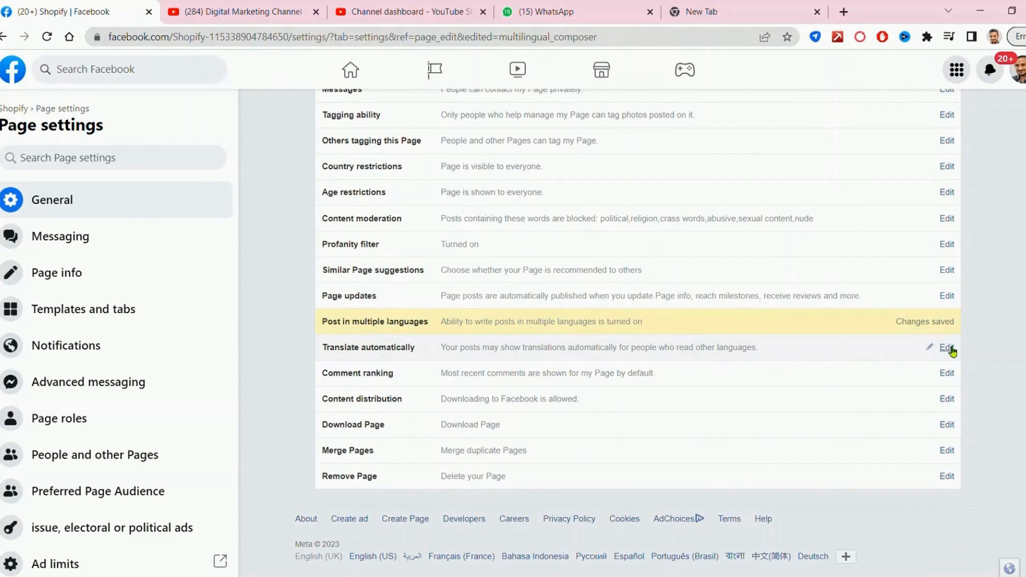
Examine the Translate automatically option for showing post translations, then close it without changing it
click(947, 347)
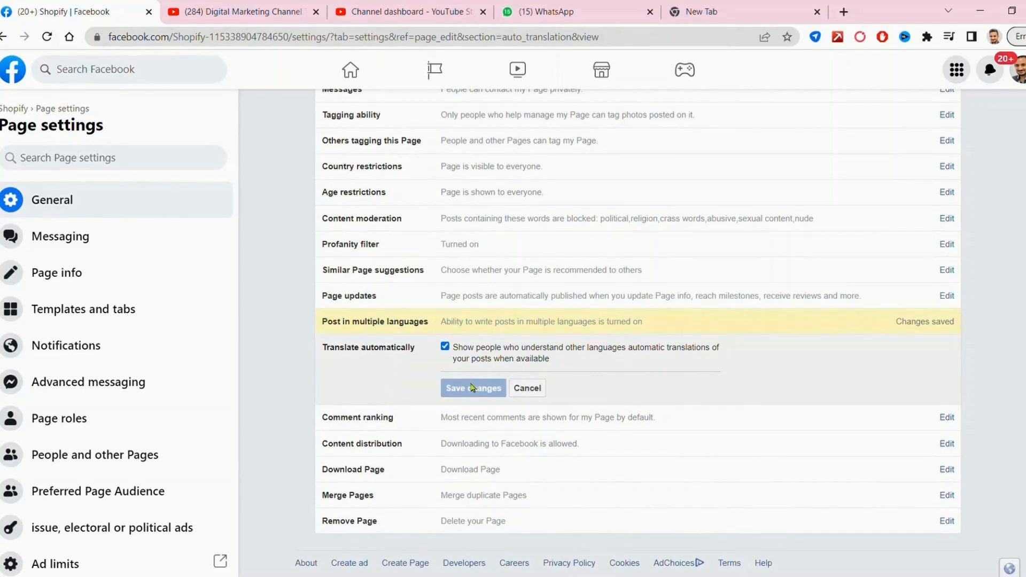
scroll(403, 372, down, 1)
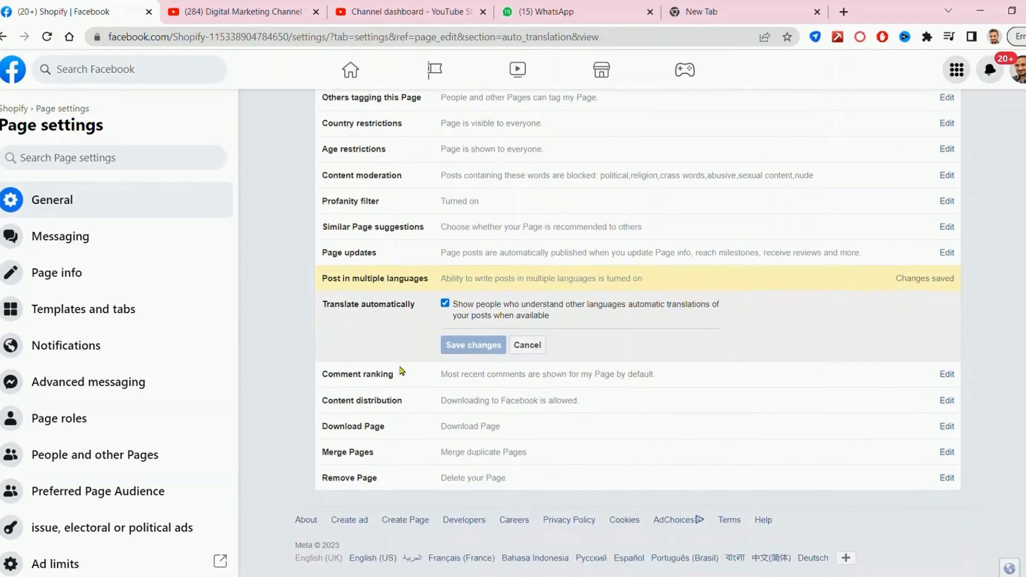
scroll(403, 371, up, 1)
scroll(402, 371, down, 1)
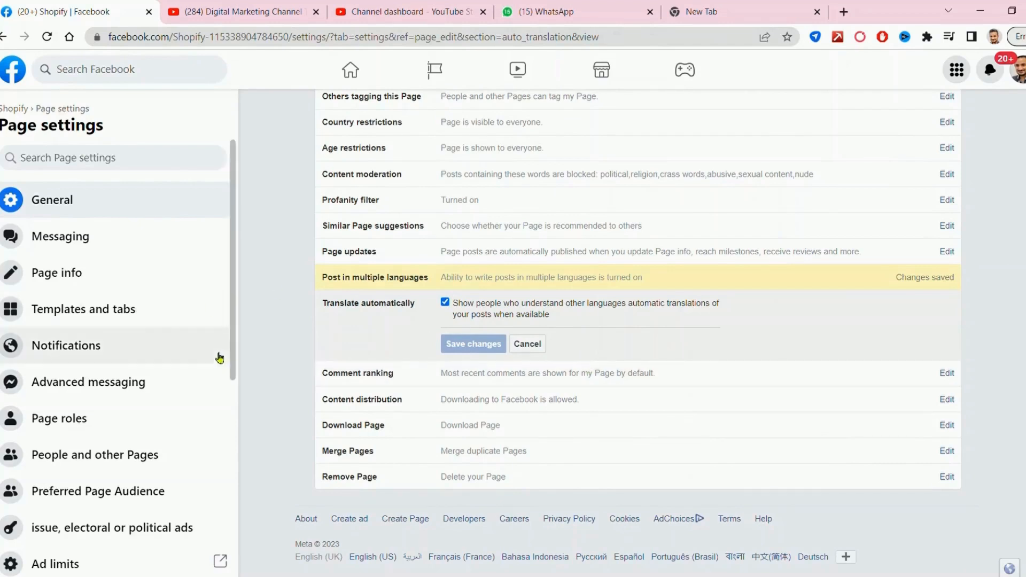
click(526, 346)
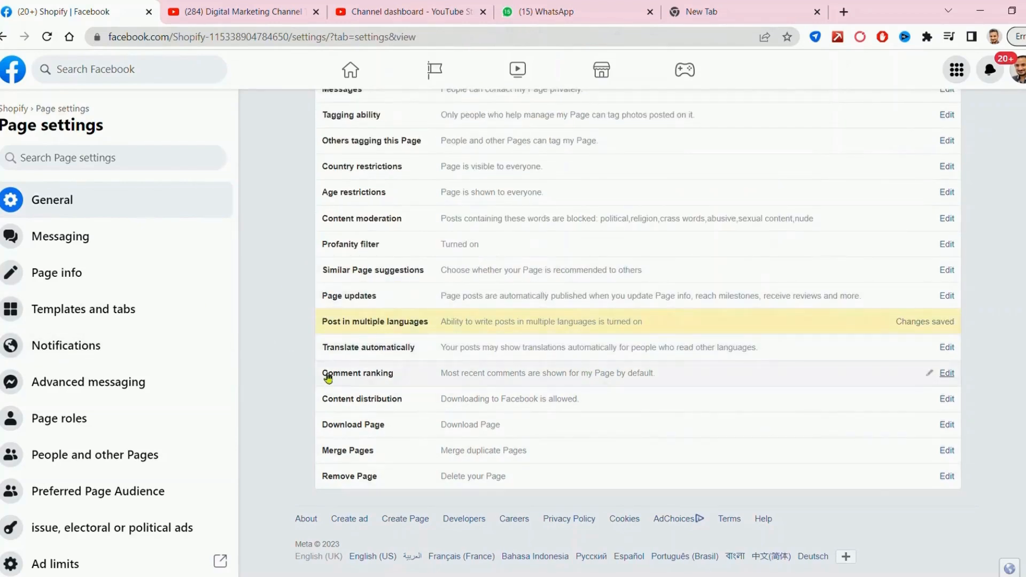
Set Comment ranking to show the most relevant comments by default and save the change
click(947, 373)
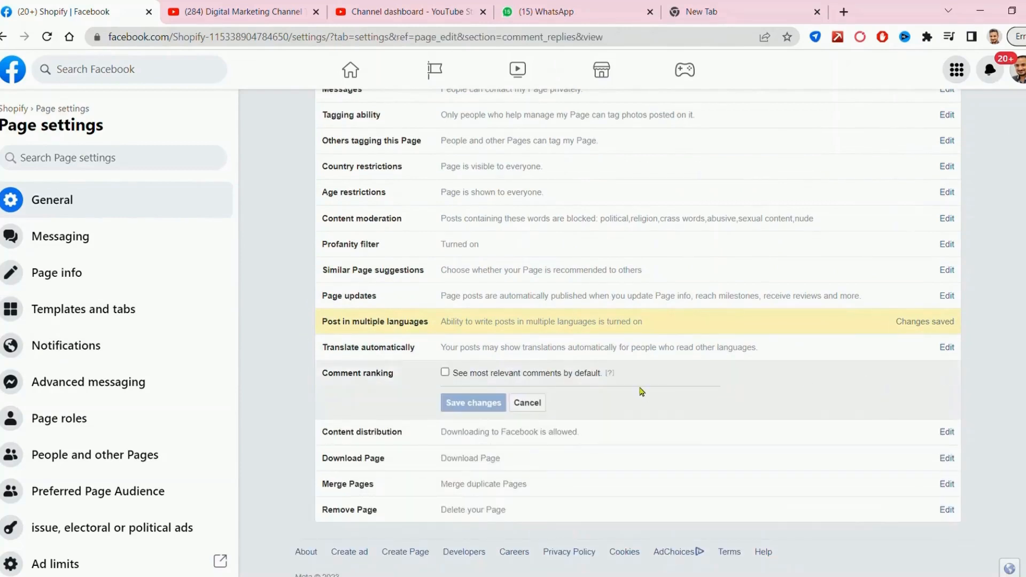
scroll(645, 393, down, 1)
scroll(645, 393, down, 1)
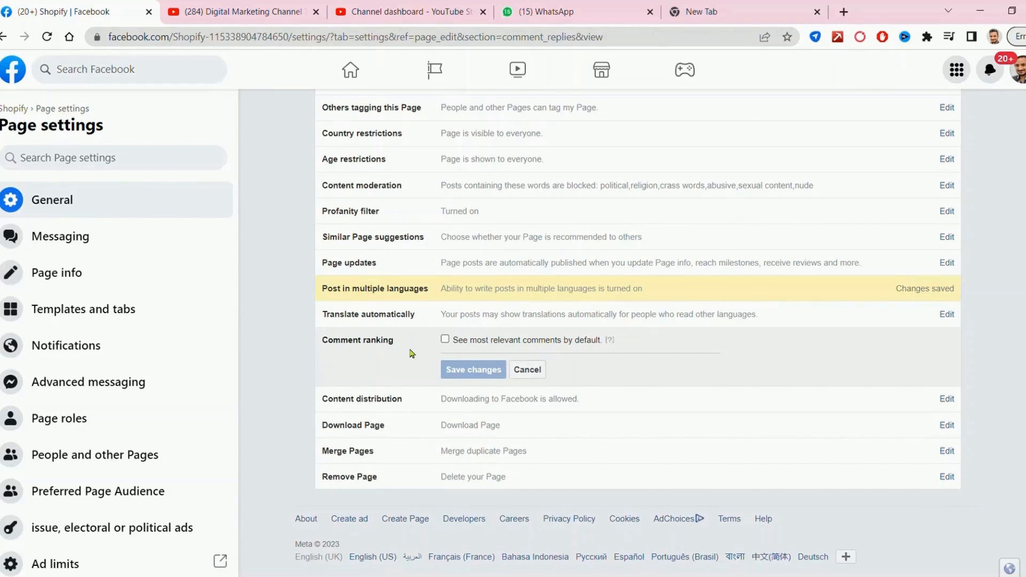
click(455, 342)
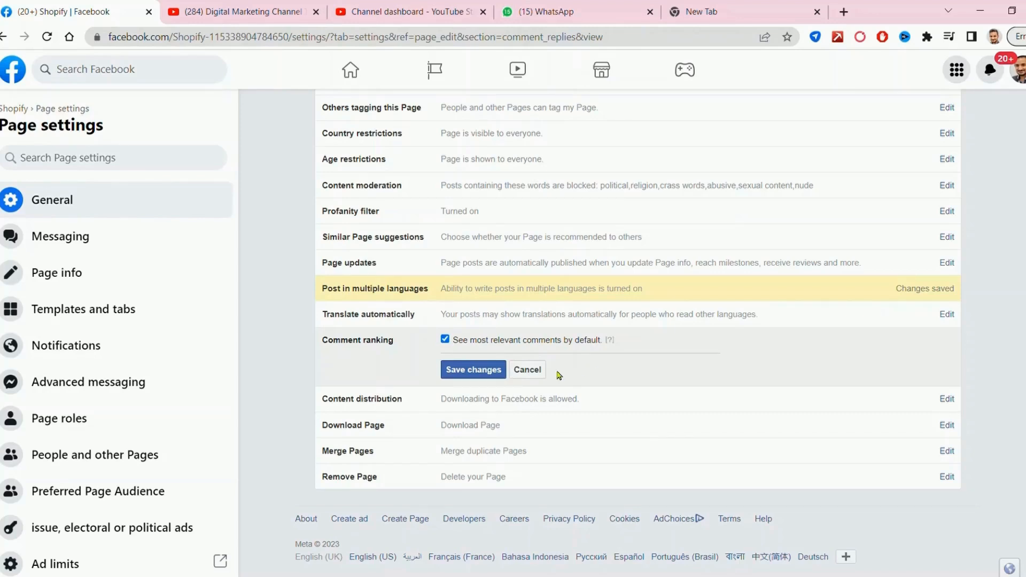
click(477, 369)
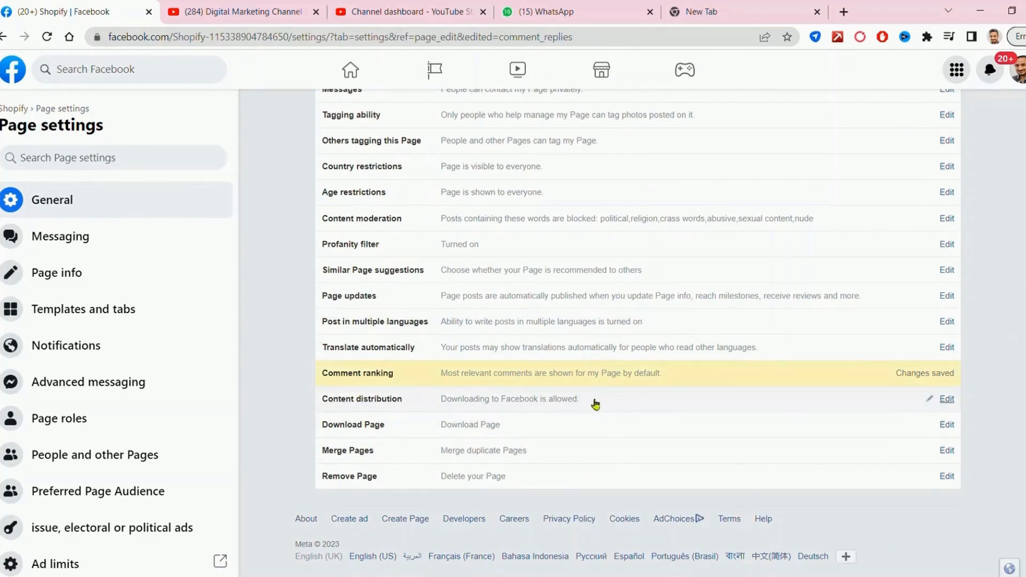
Prohibit downloading to Facebook under Content distribution and save the change
click(946, 402)
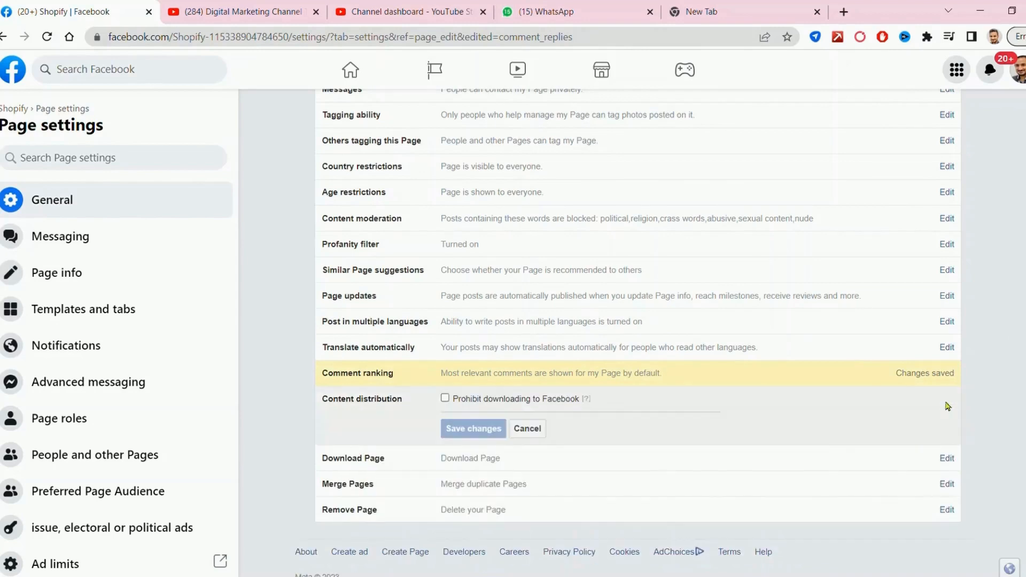
scroll(785, 409, down, 1)
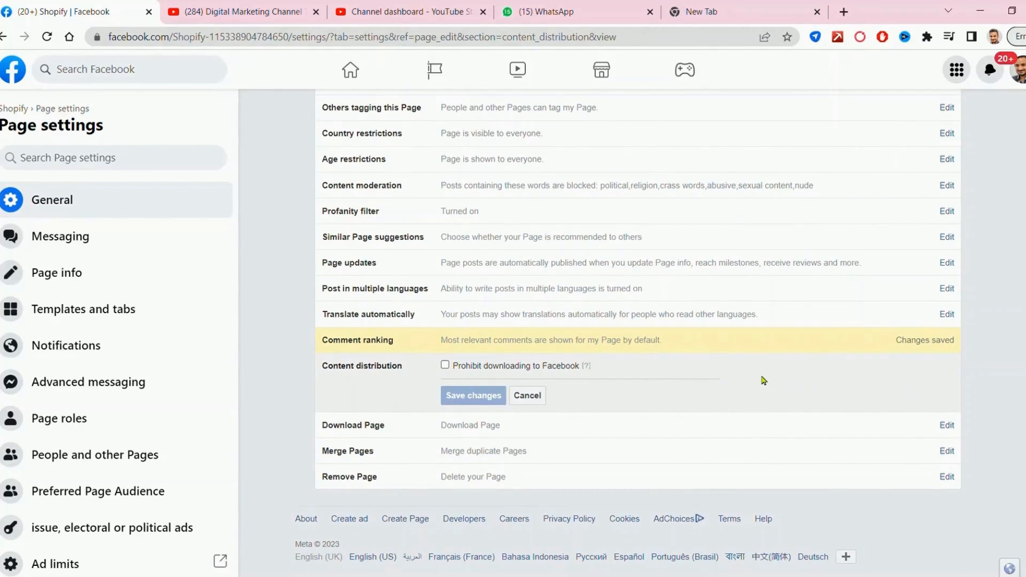
click(445, 365)
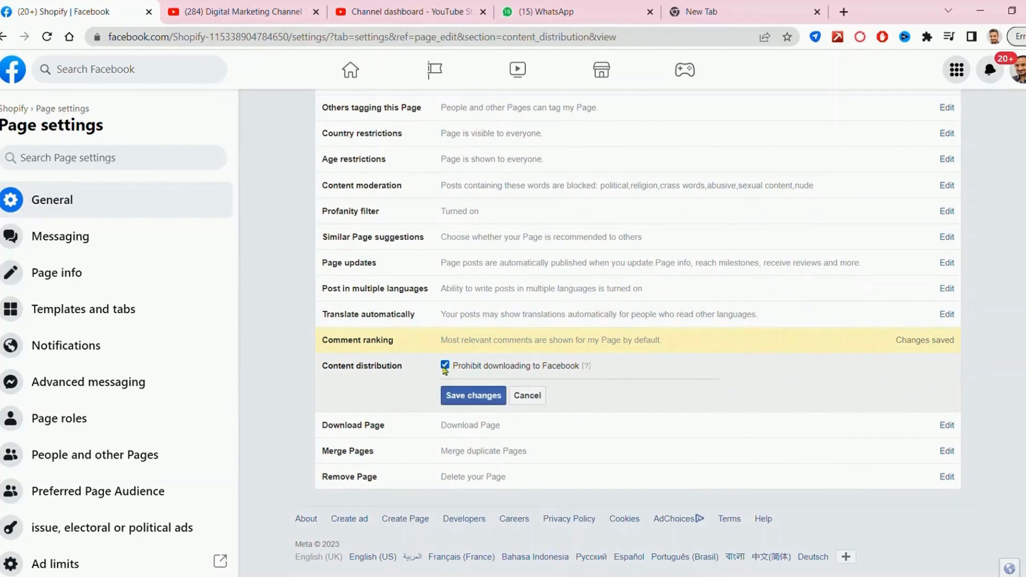
click(488, 396)
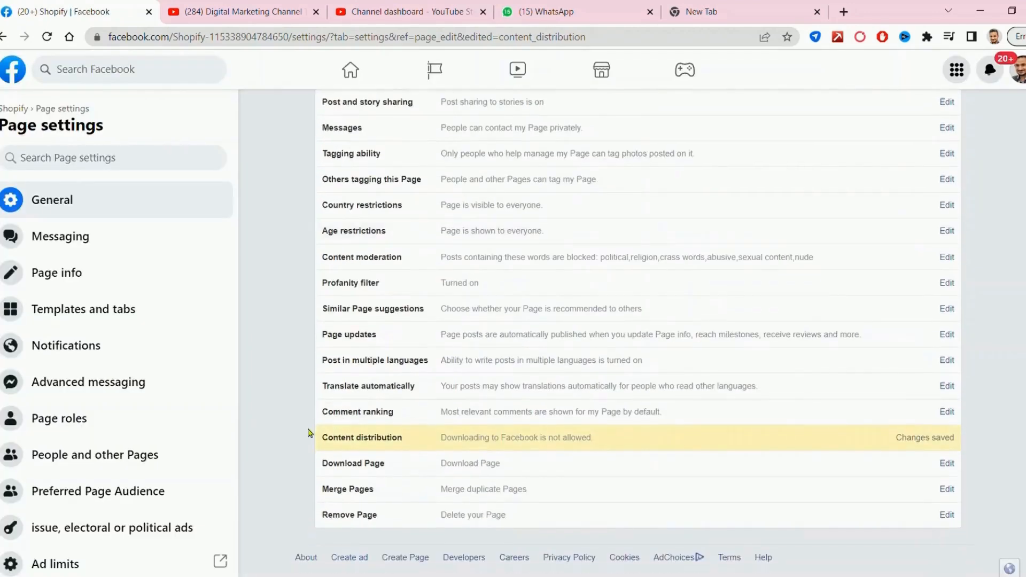
Examine the Merge Pages option for combining duplicate Pages, then close it without merging anything
scroll(320, 433, down, 1)
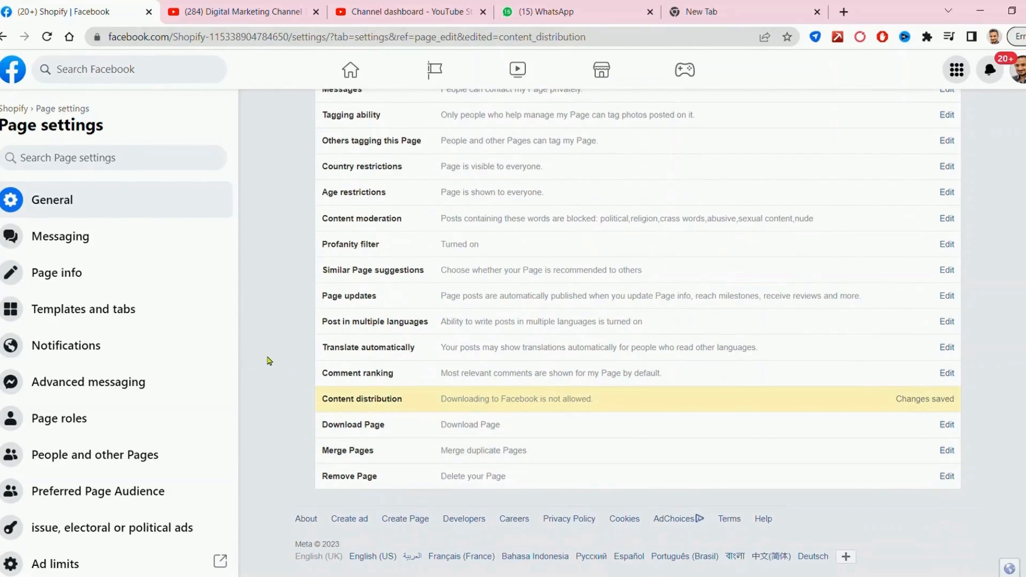
click(946, 452)
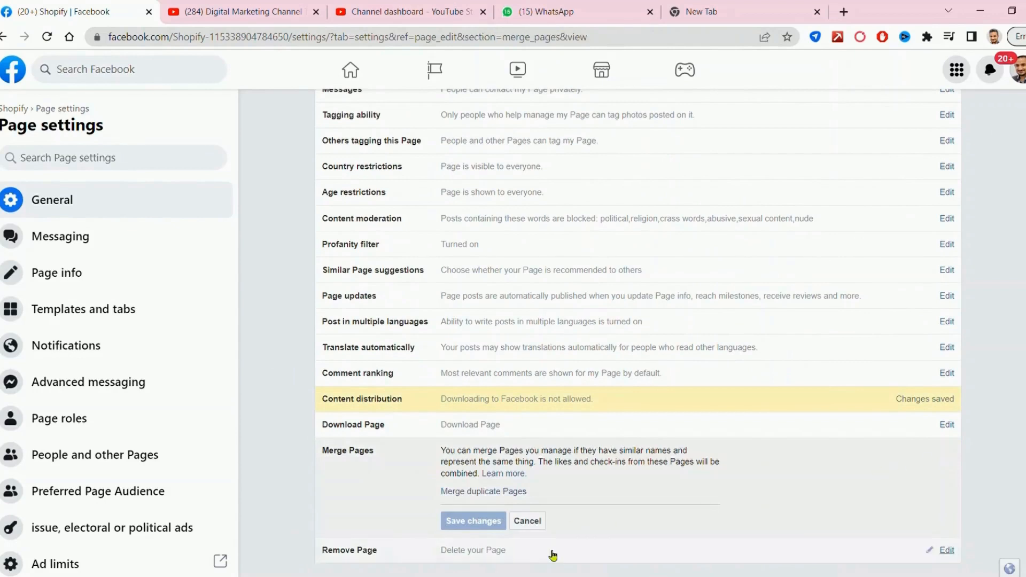
scroll(553, 538, down, 2)
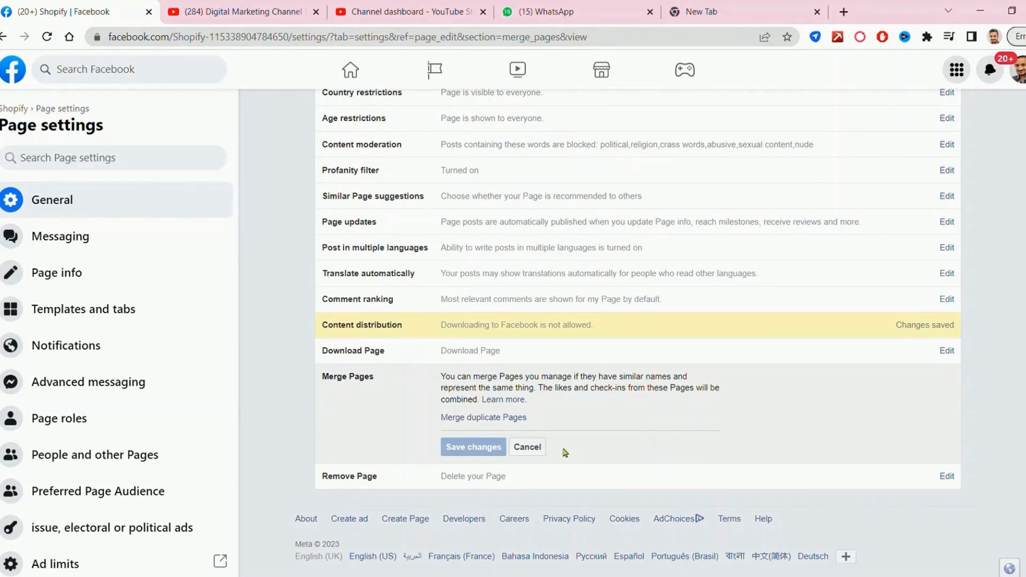
click(527, 448)
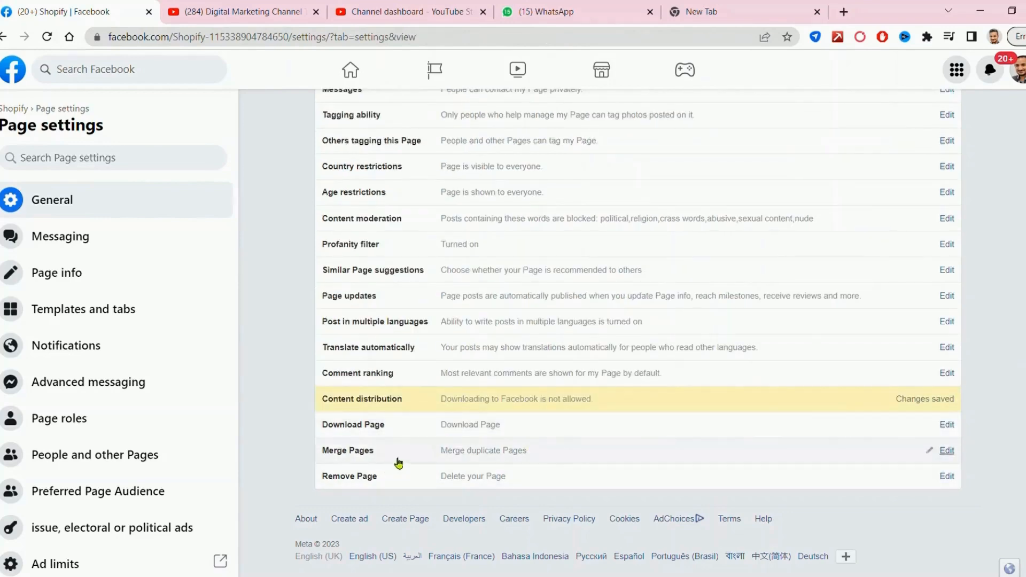
Examine the Remove Page option up to the permanent deletion confirmation for Shopify, then cancel without deleting the Page
scroll(409, 470, up, 5)
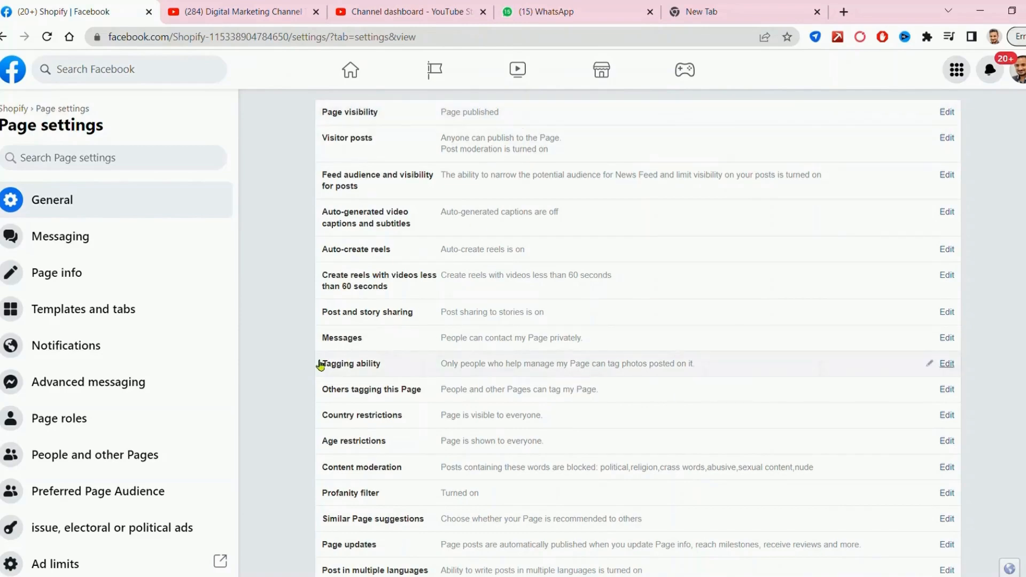
scroll(320, 363, down, 1)
scroll(297, 355, down, 3)
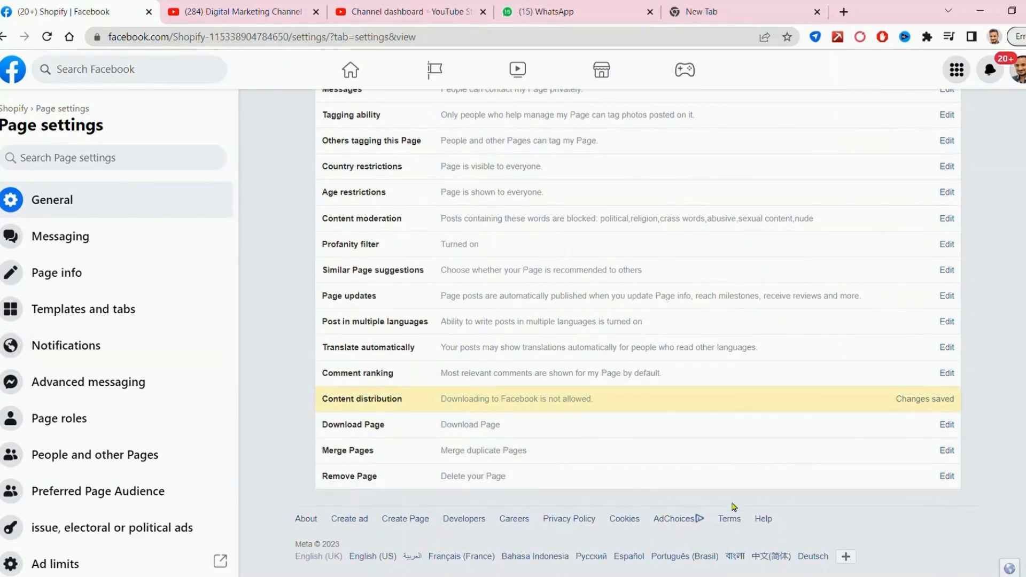
click(953, 481)
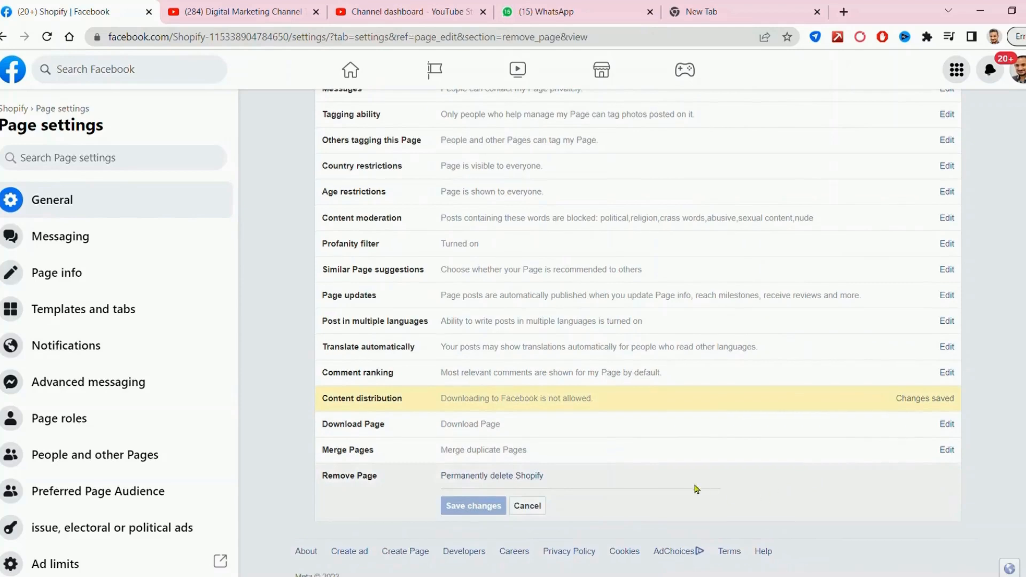
scroll(696, 489, down, 1)
click(501, 443)
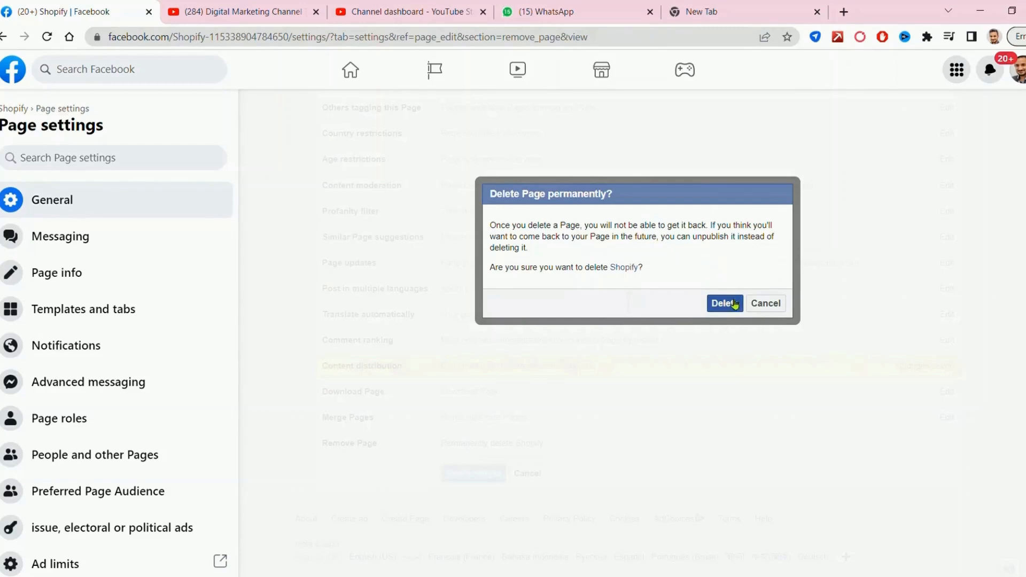
click(767, 304)
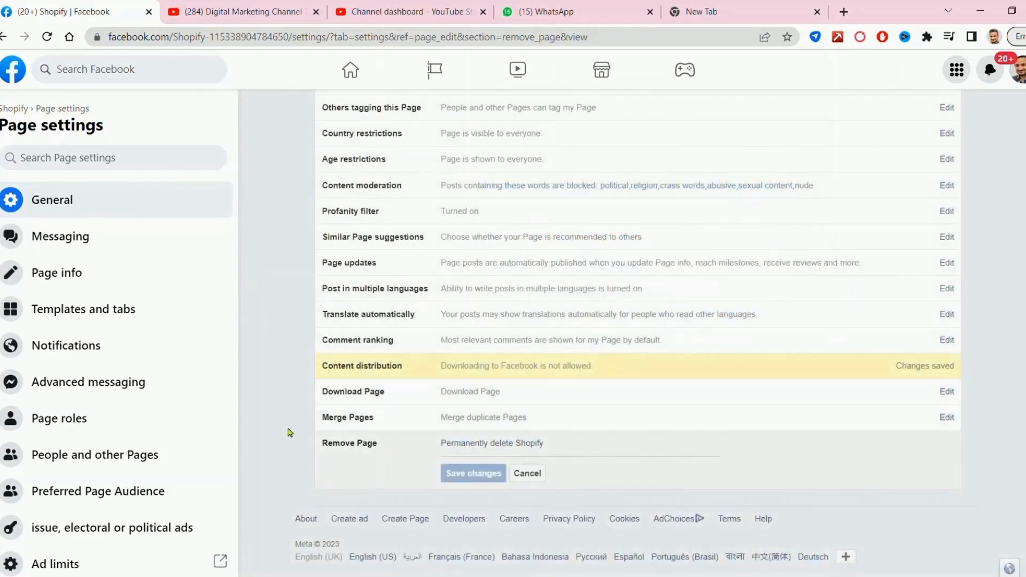
scroll(289, 432, up, 5)
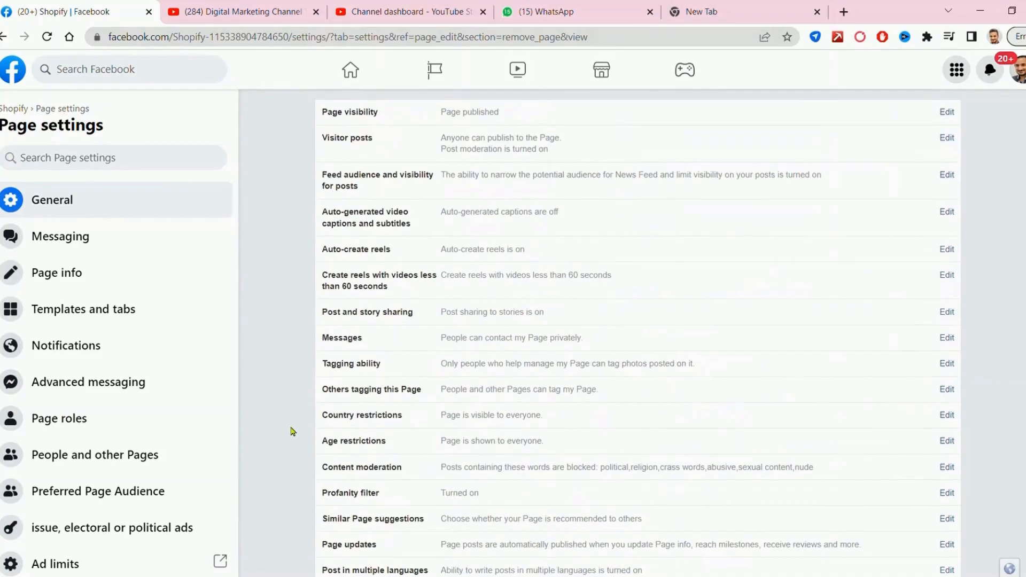
scroll(291, 431, down, 5)
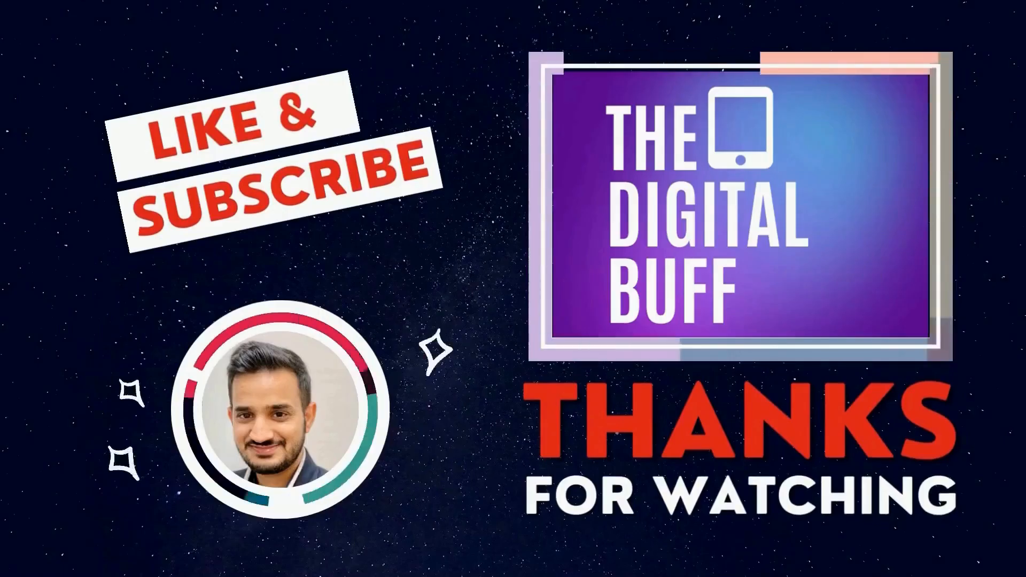